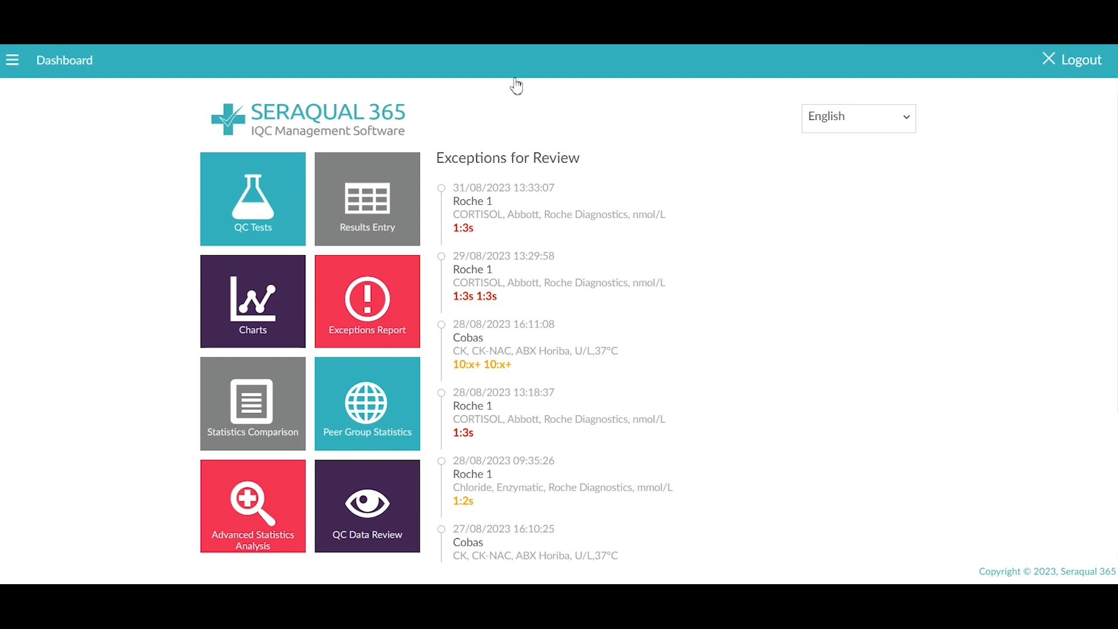
Step: Expand the Configuration submenu from the main navigation menu
{"action": "left_click", "coordinate": [12, 62]}
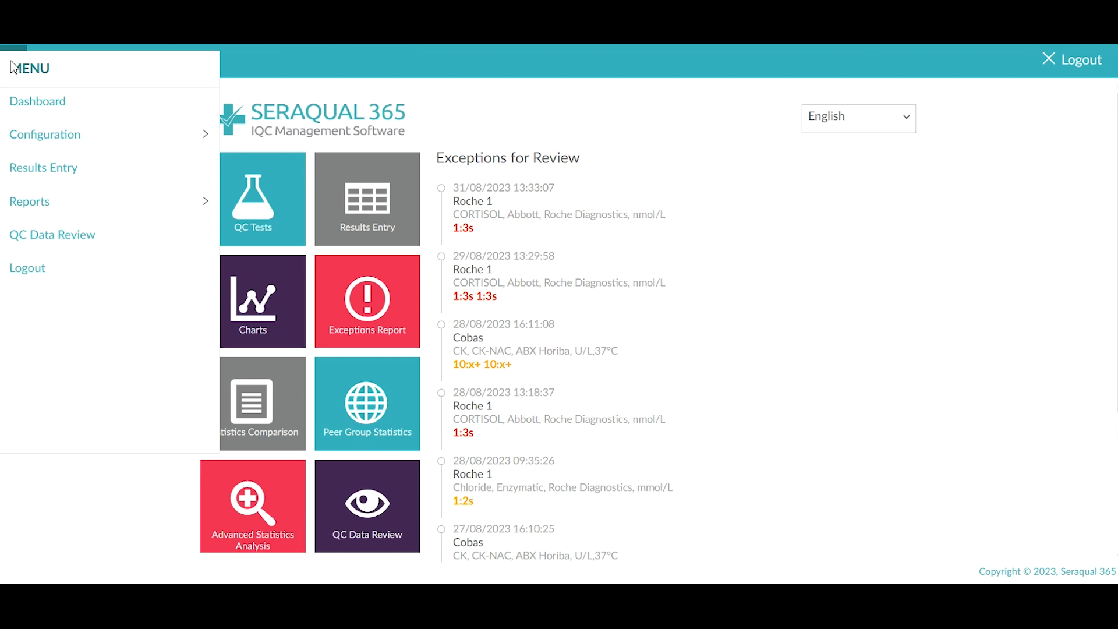
{"action": "left_click", "coordinate": [207, 135]}
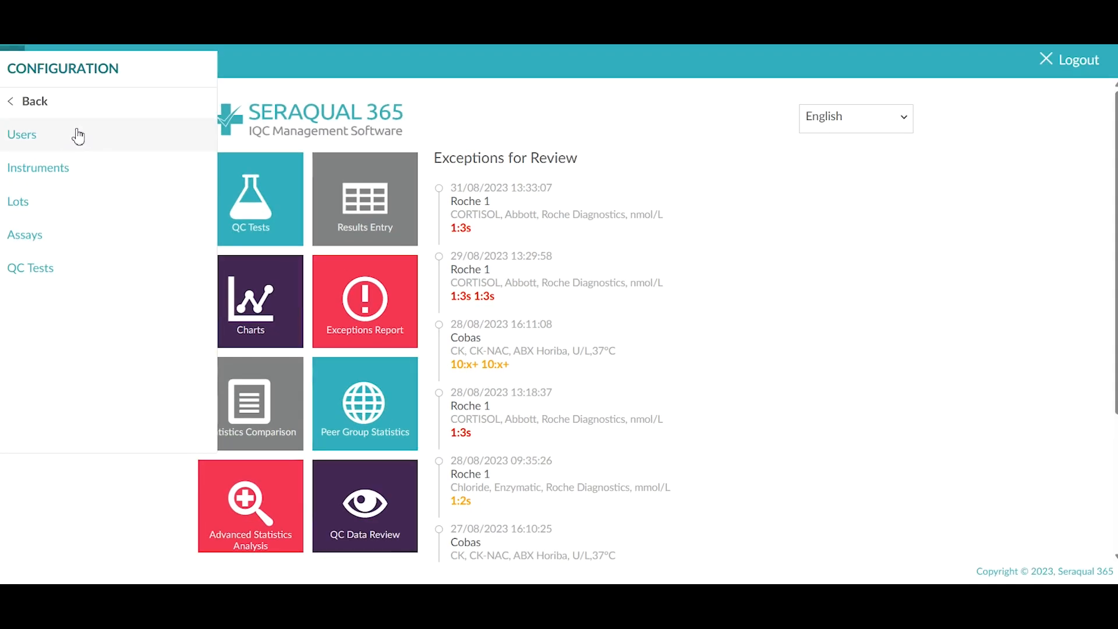
Step: Start a new user from the Users list and enter their login e-mail and first name
{"action": "left_click", "coordinate": [78, 136]}
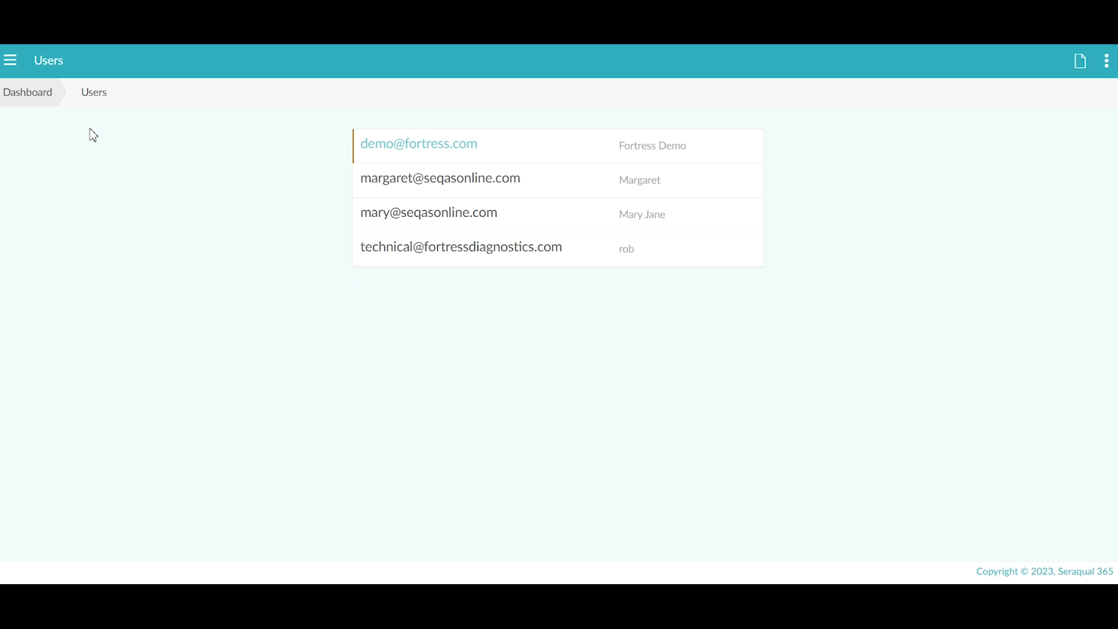
{"action": "left_click", "coordinate": [1080, 62]}
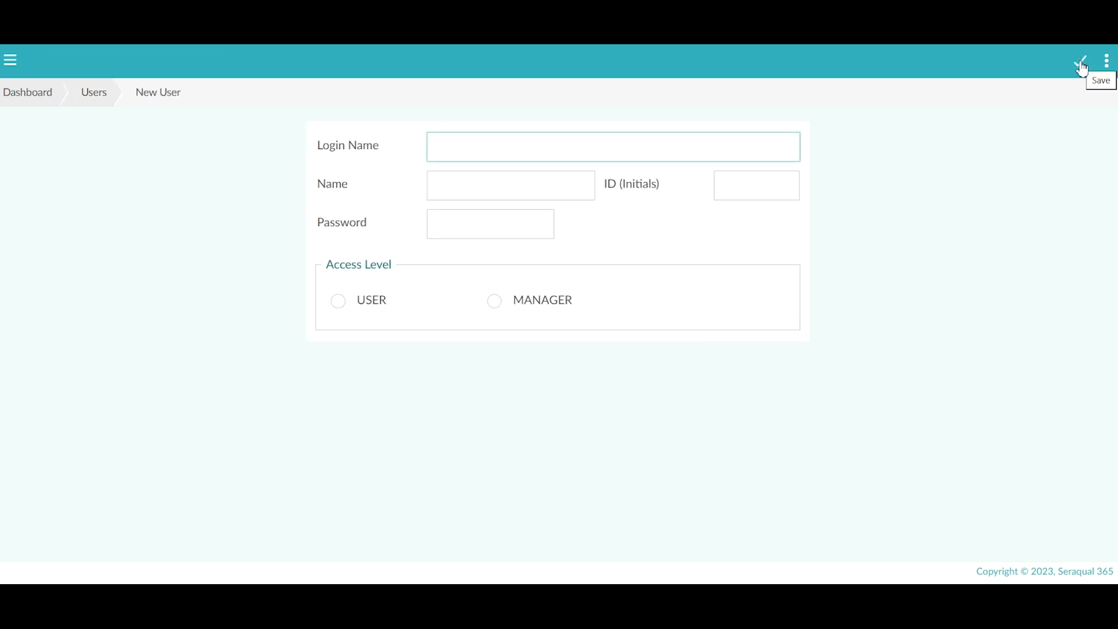
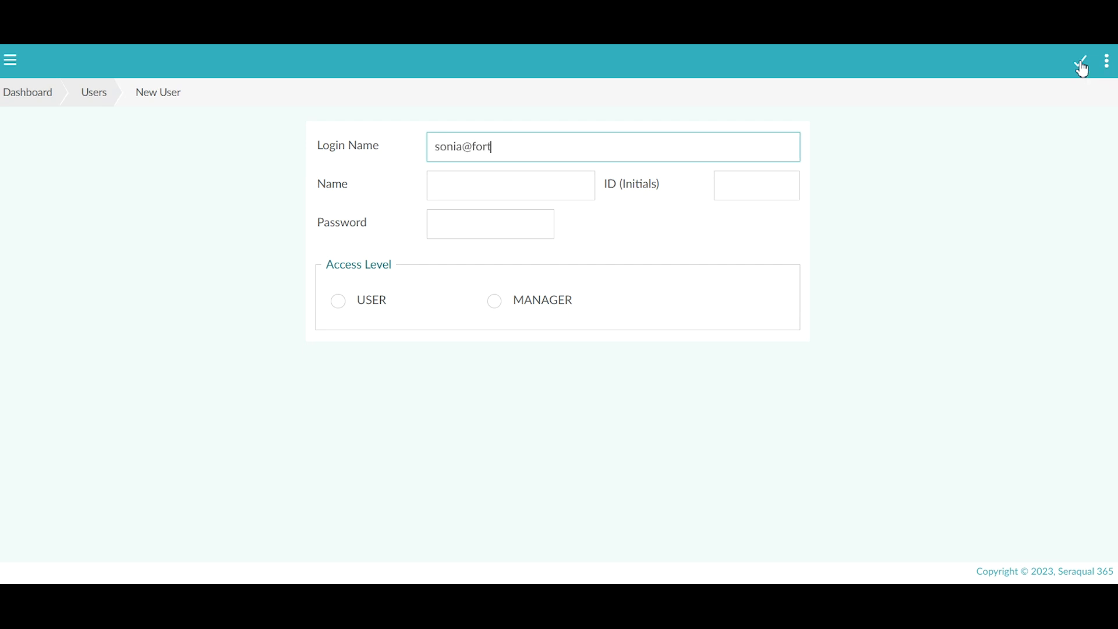
{"action": "left_click", "coordinate": [485, 175]}
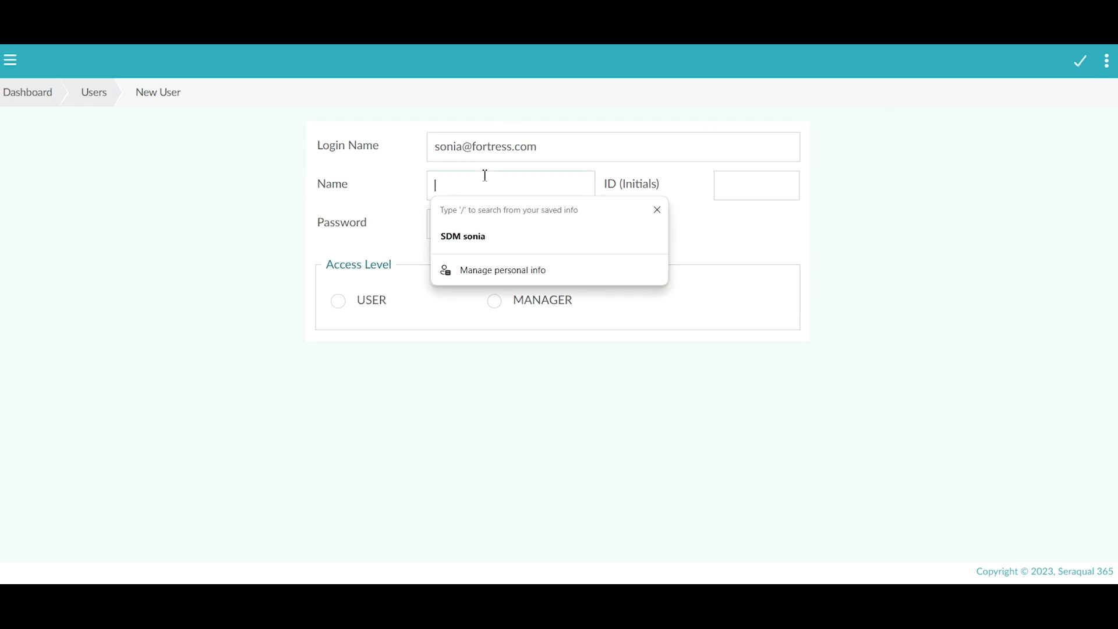
{"action": "type", "text": "Sonia"}
Step: Fill in the user's initials and password, and select MANAGER access
{"action": "left_click", "coordinate": [750, 210]}
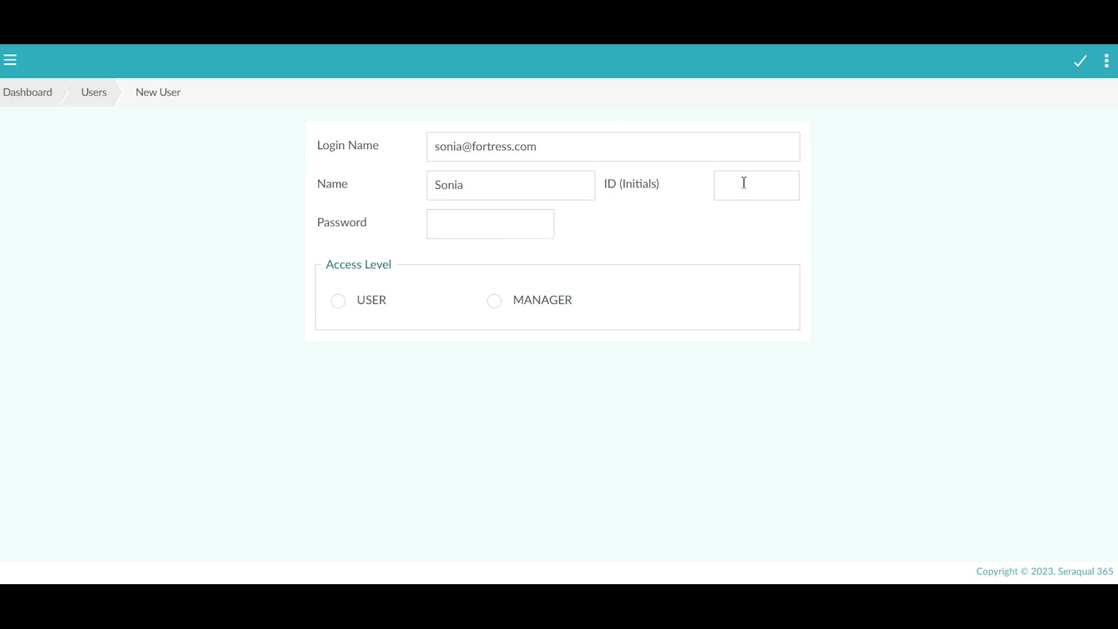
{"action": "left_click", "coordinate": [744, 182]}
{"action": "type", "text": "SM"}
{"action": "left_click", "coordinate": [449, 230]}
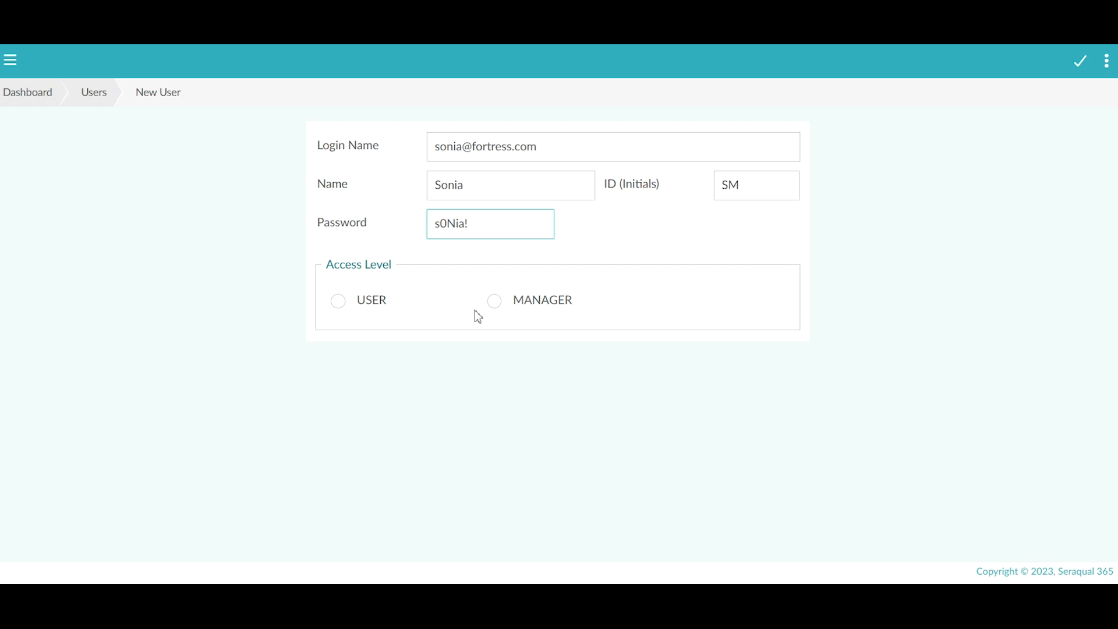
{"action": "left_click", "coordinate": [495, 303]}
Step: Save the new manager user, then edit that user's access level to NO ACCESS
{"action": "left_click", "coordinate": [1080, 64]}
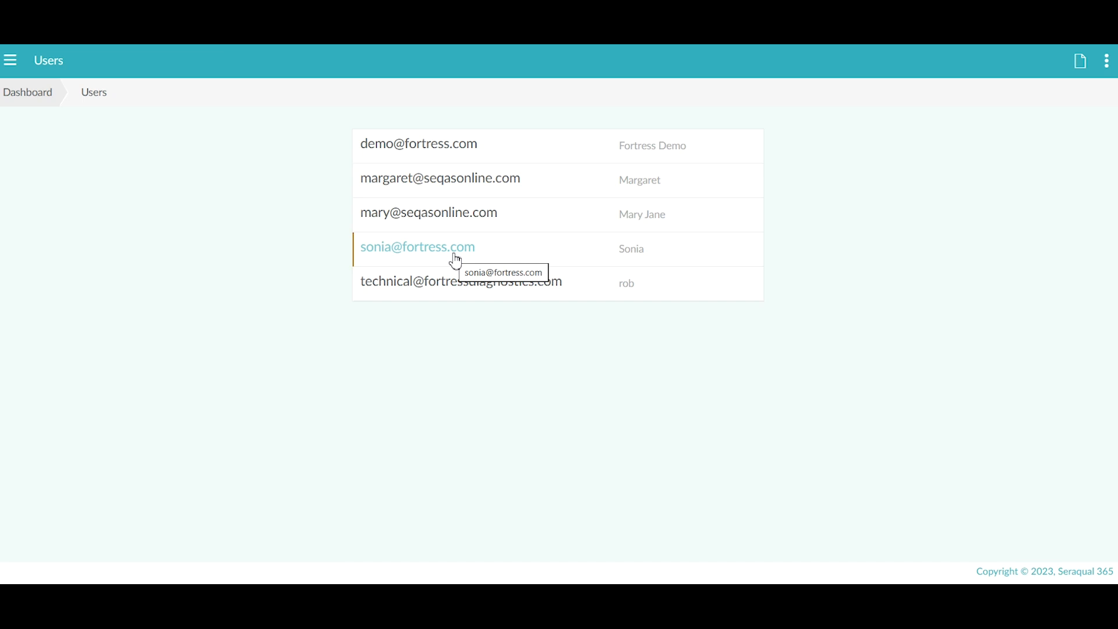
{"action": "left_click", "coordinate": [456, 260]}
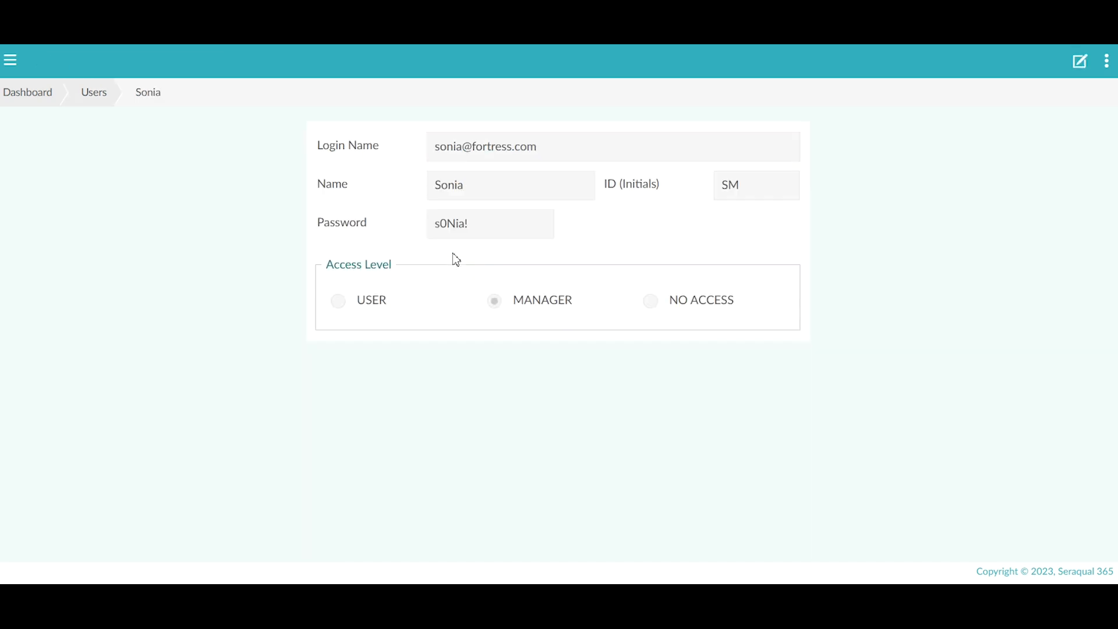
{"action": "left_click", "coordinate": [1083, 61]}
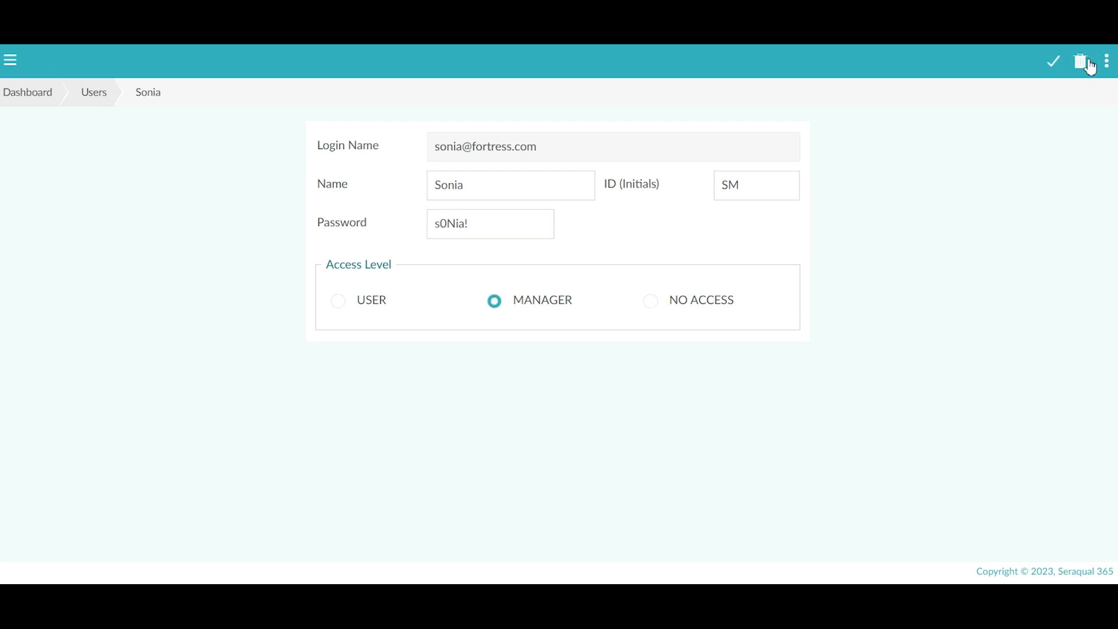
{"action": "left_click", "coordinate": [653, 313]}
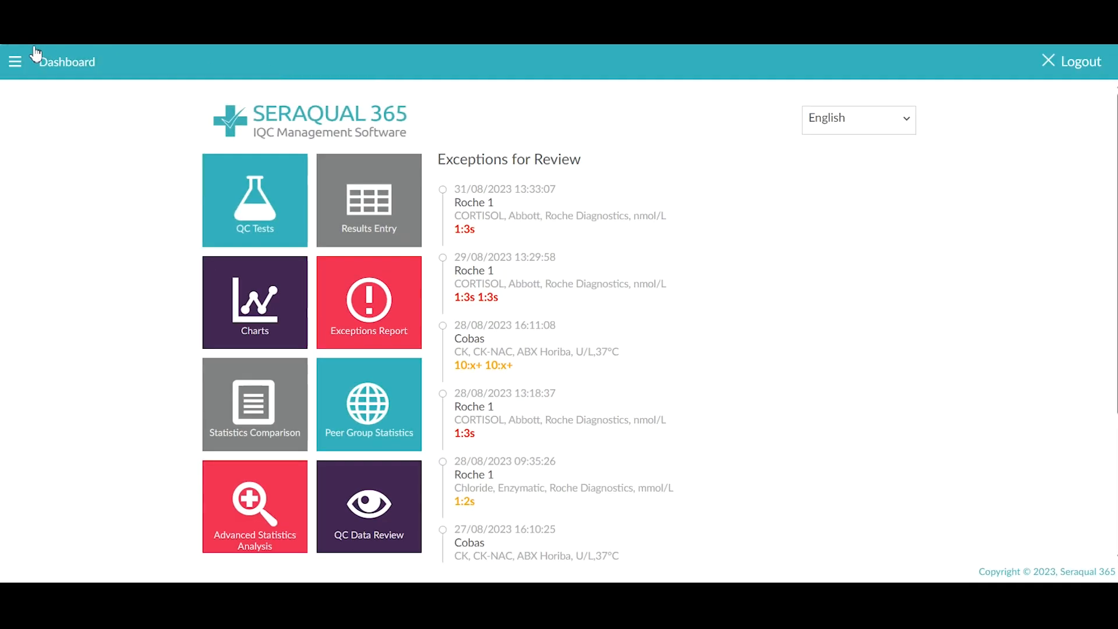
Step: Go to Configuration > Instruments and begin a new instrument entry
{"action": "left_click", "coordinate": [15, 66]}
{"action": "left_click", "coordinate": [16, 63]}
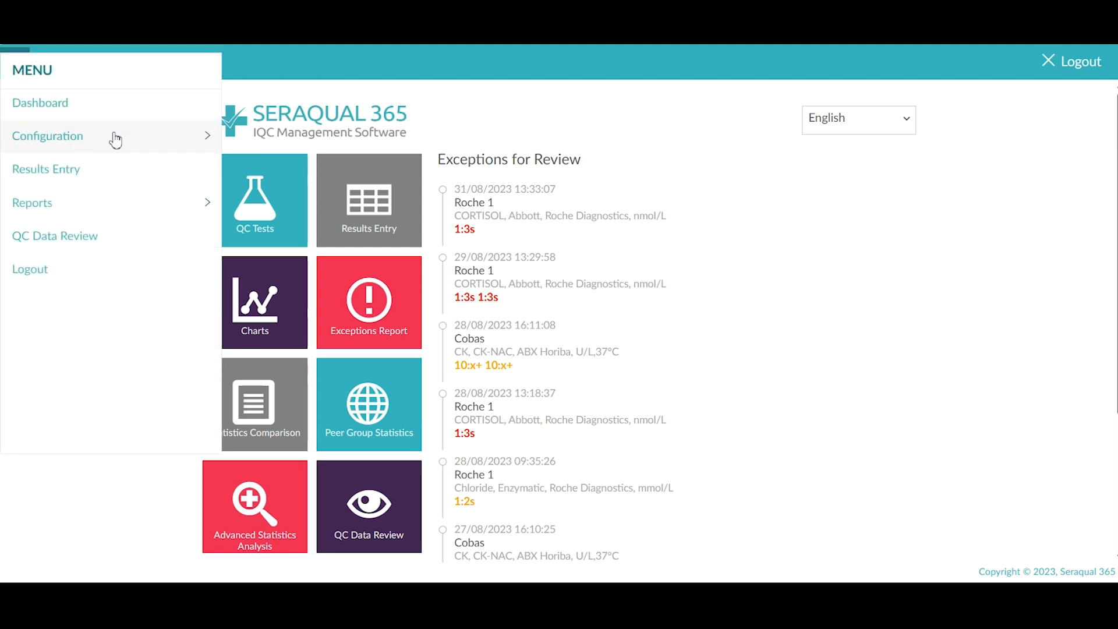
{"action": "left_click", "coordinate": [155, 138]}
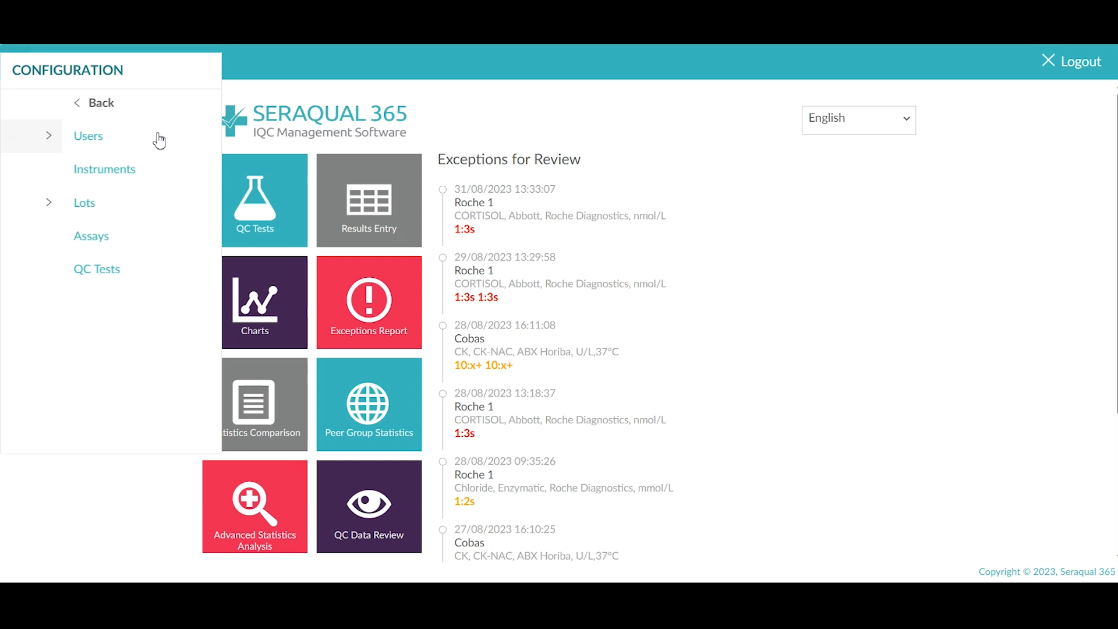
{"action": "left_click", "coordinate": [115, 175]}
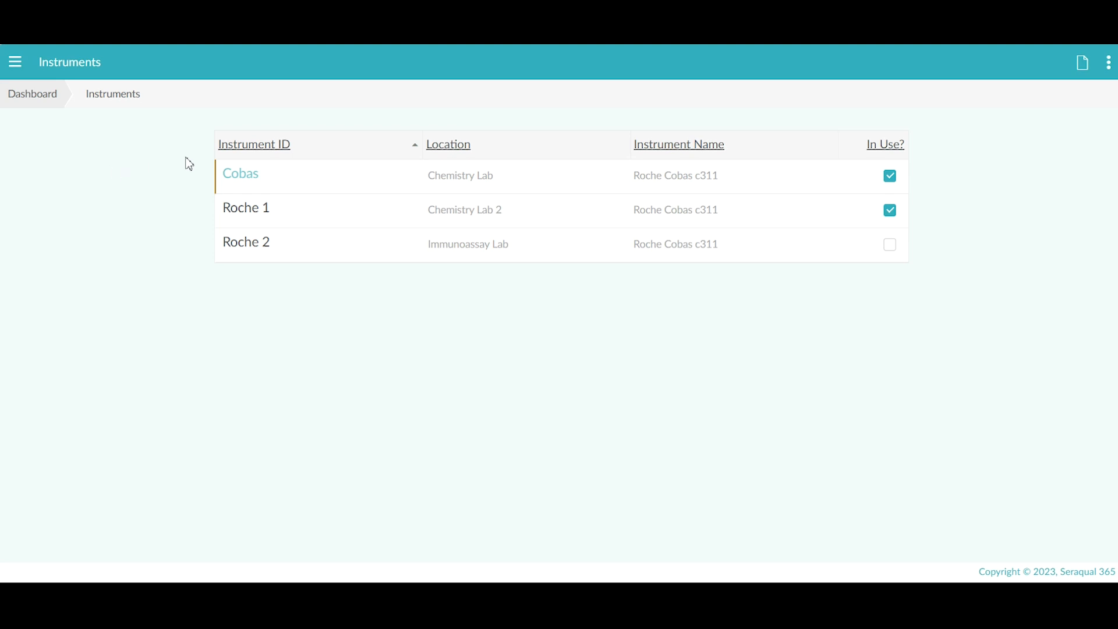
{"action": "left_click", "coordinate": [1082, 68]}
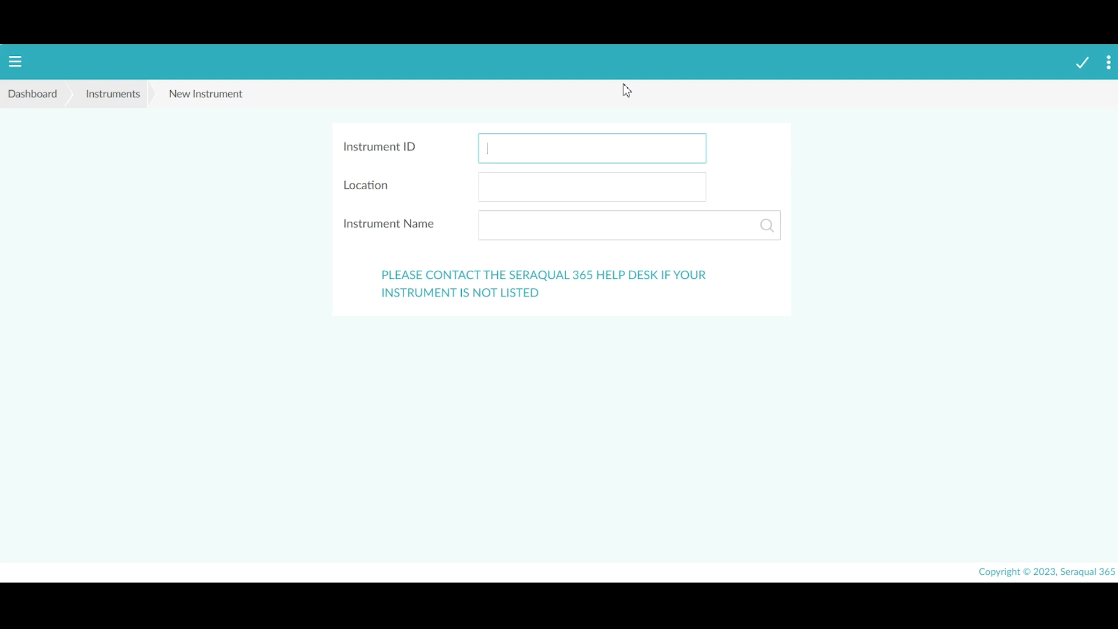
Step: Enter Instrument ID 'Alinity c', Location 'Lab 1', and choose Abbott Alinity i as Instrument Name
{"action": "type", "text": "Alinity c"}
{"action": "left_click", "coordinate": [562, 180]}
{"action": "type", "text": "Lab 1"}
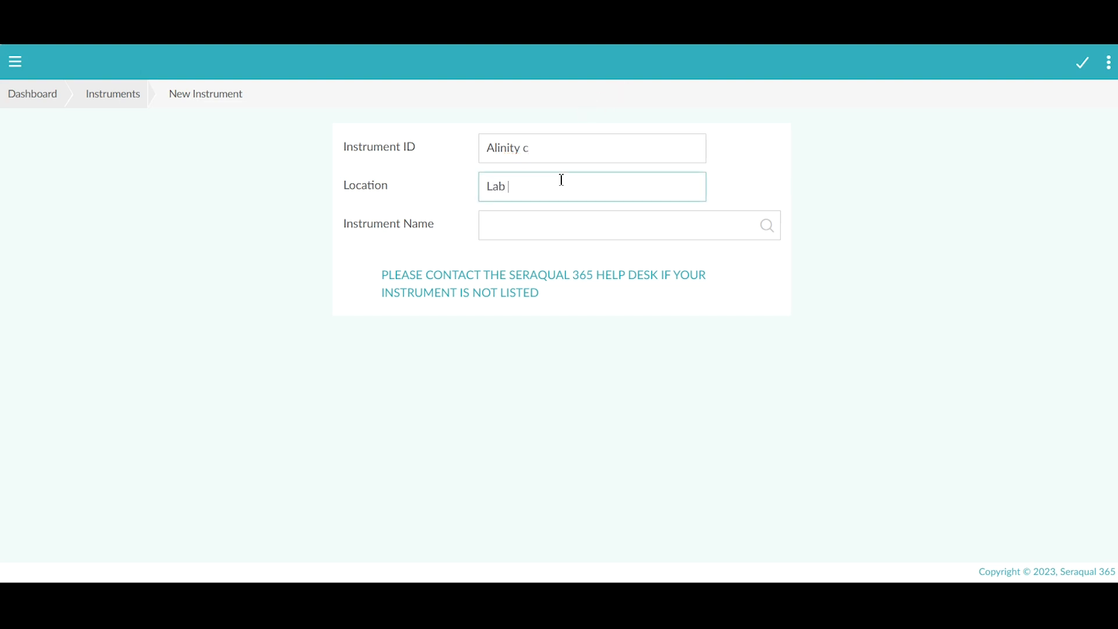
{"action": "left_click", "coordinate": [768, 226]}
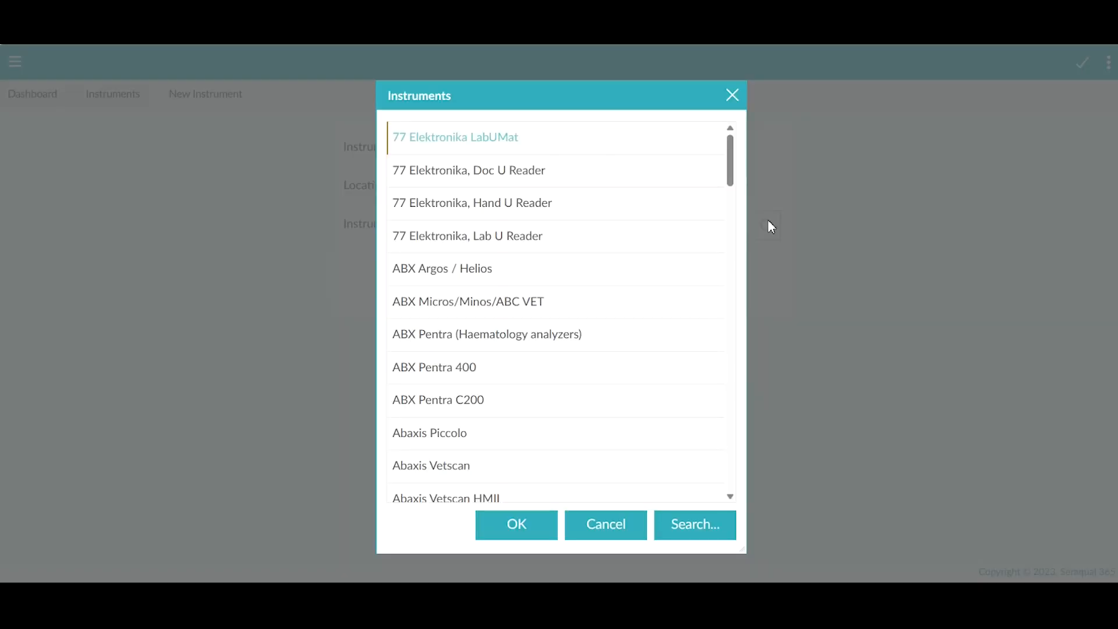
{"action": "left_click_drag", "start_coordinate": [731, 178], "coordinate": [712, 244]}
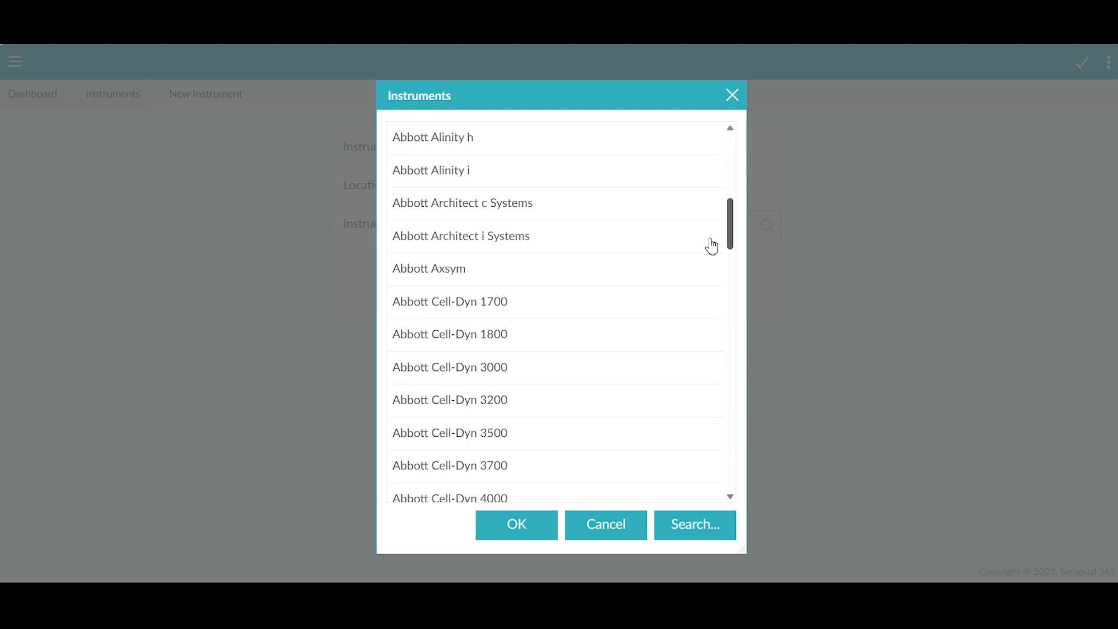
{"action": "left_click", "coordinate": [525, 175]}
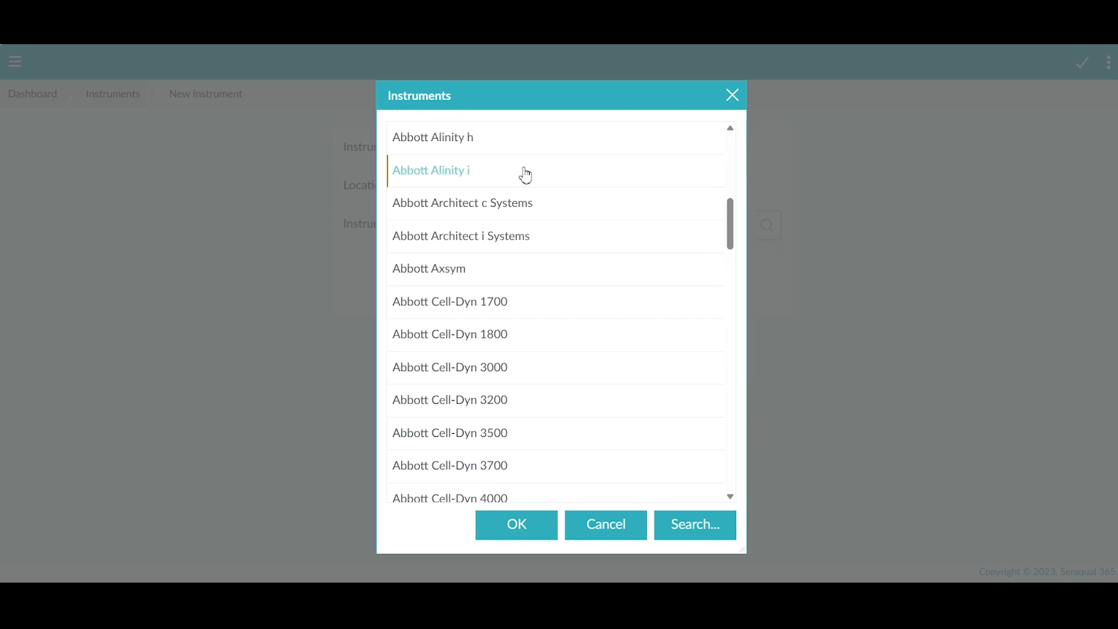
{"action": "left_click", "coordinate": [513, 524]}
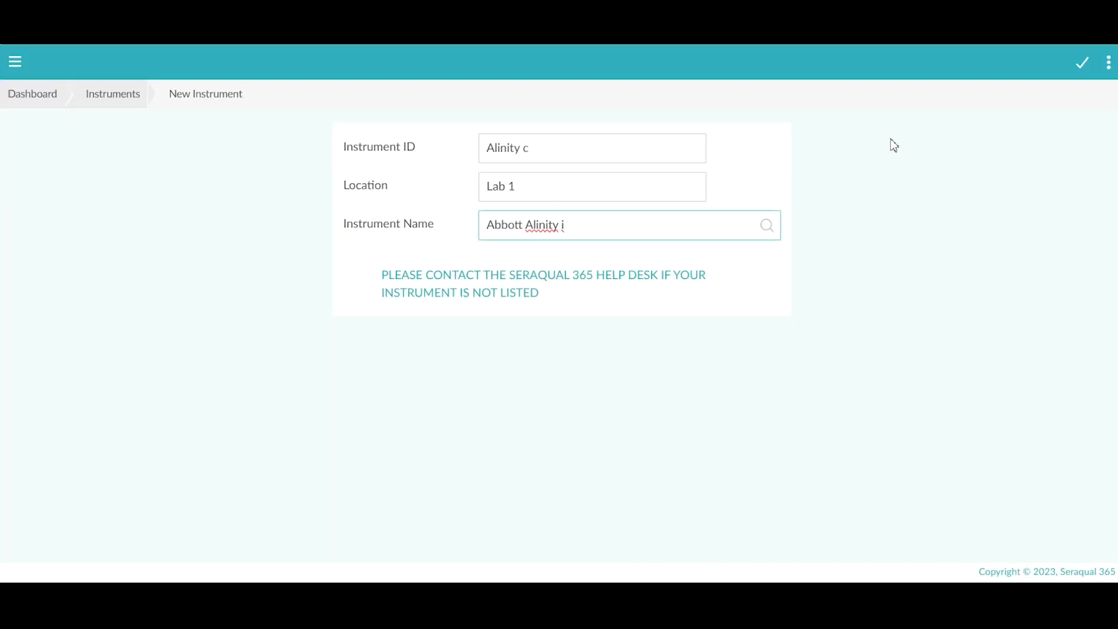
Step: Save Alinity c, declining to copy assays, lots and QC tests from another instrument
{"action": "left_click", "coordinate": [1082, 64]}
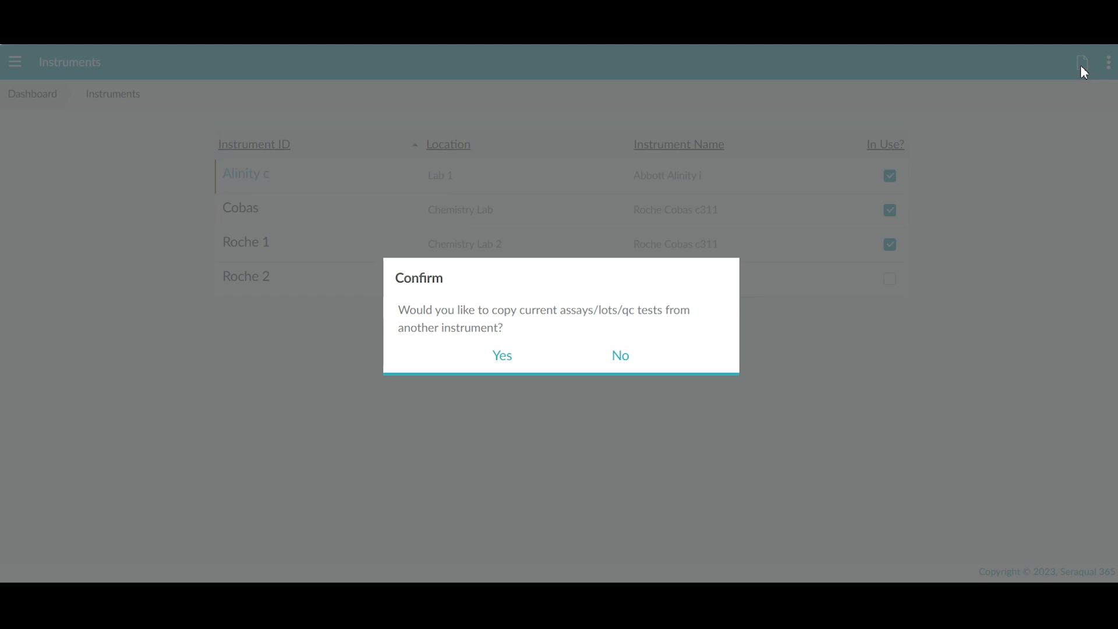
{"action": "left_click", "coordinate": [618, 356]}
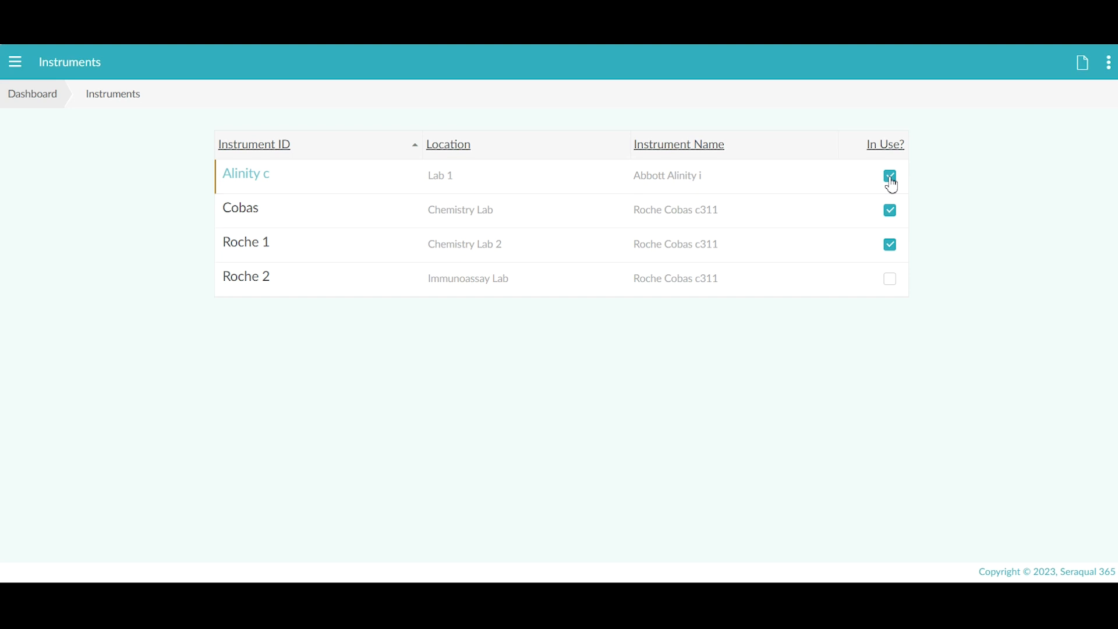
Step: Edit Alinity c to mark it not in use and save
{"action": "left_click", "coordinate": [244, 183]}
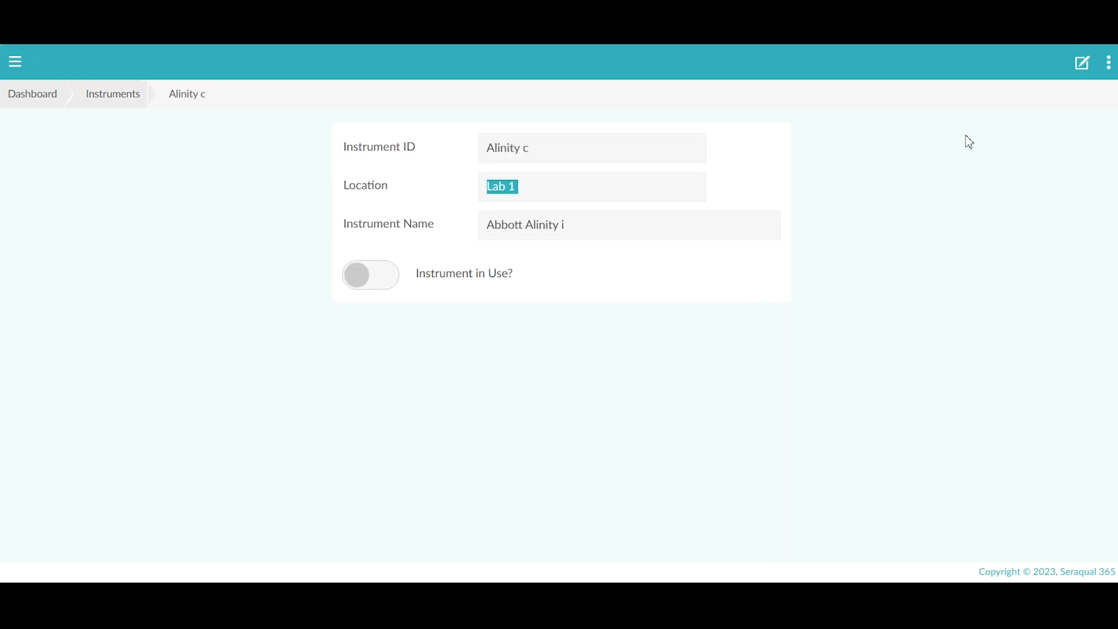
{"action": "left_click", "coordinate": [1082, 64]}
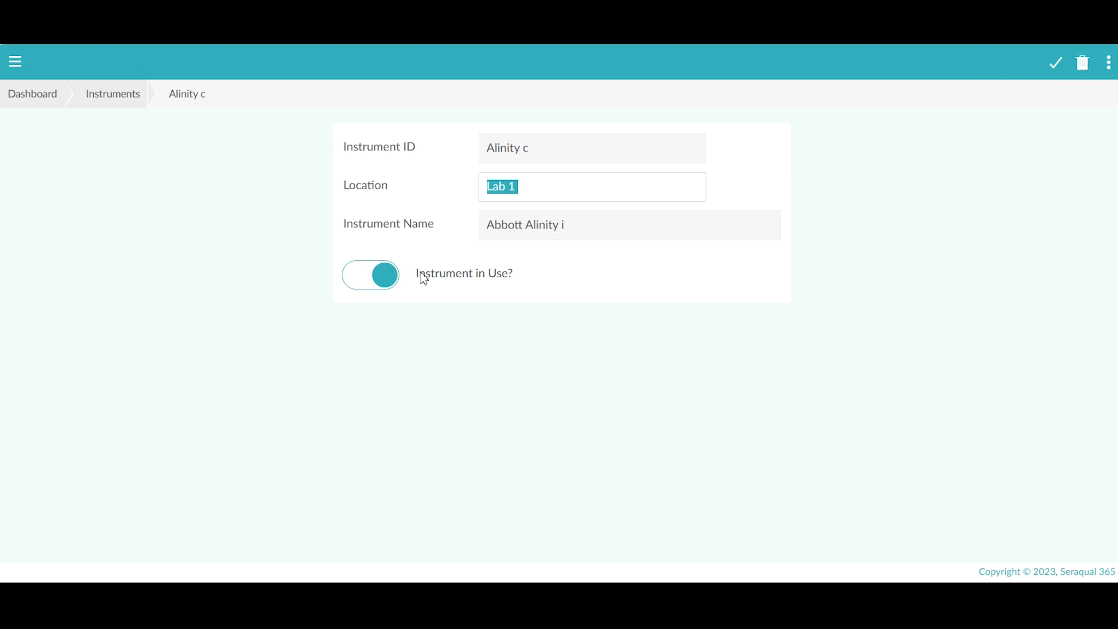
{"action": "left_click", "coordinate": [353, 281]}
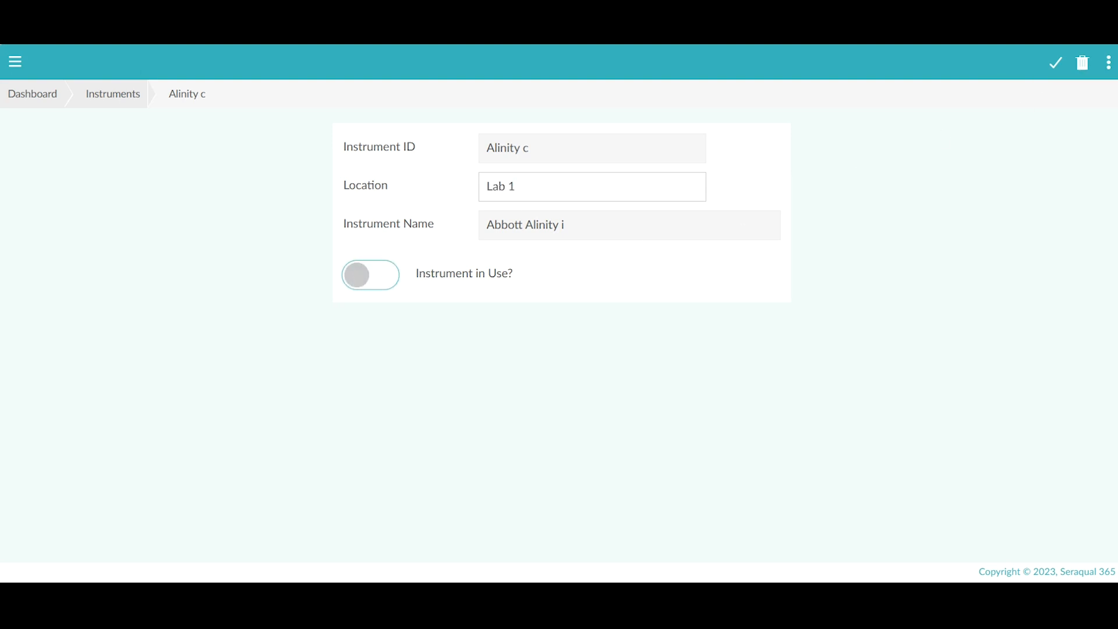
{"action": "left_click", "coordinate": [1055, 65]}
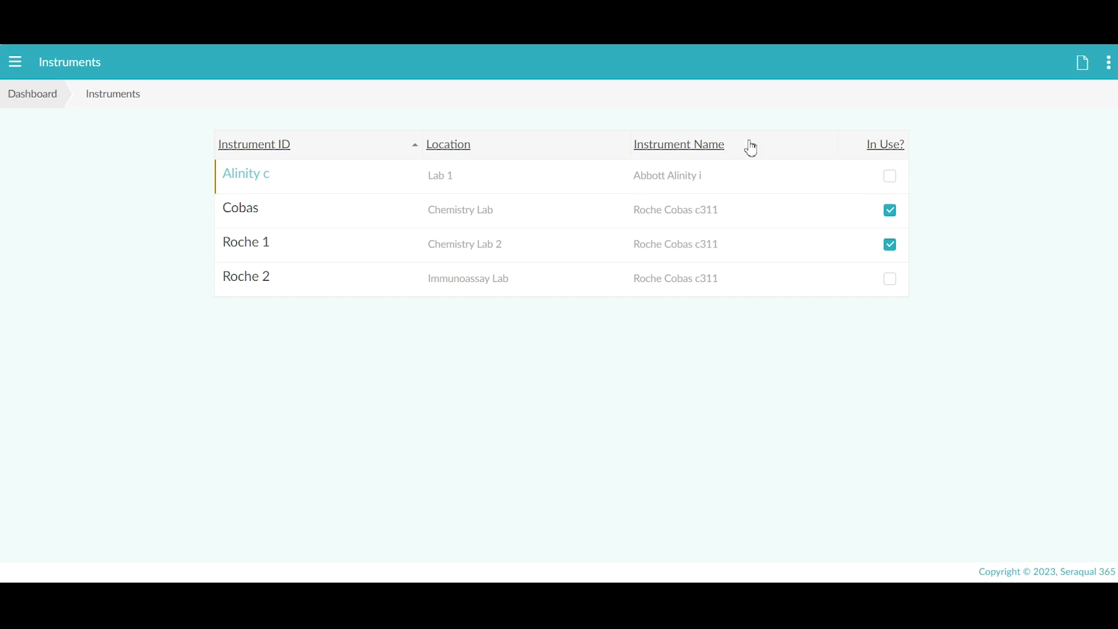
Step: Reopen Alinity c, switch Instrument in Use back on, and save
{"action": "left_click", "coordinate": [251, 189]}
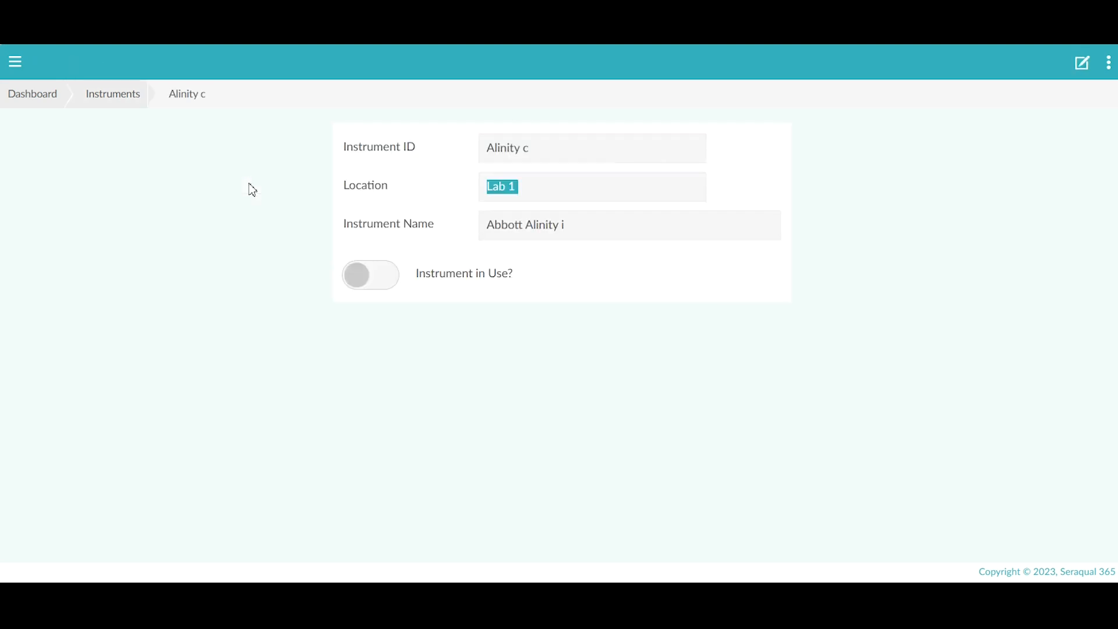
{"action": "left_click", "coordinate": [1087, 64]}
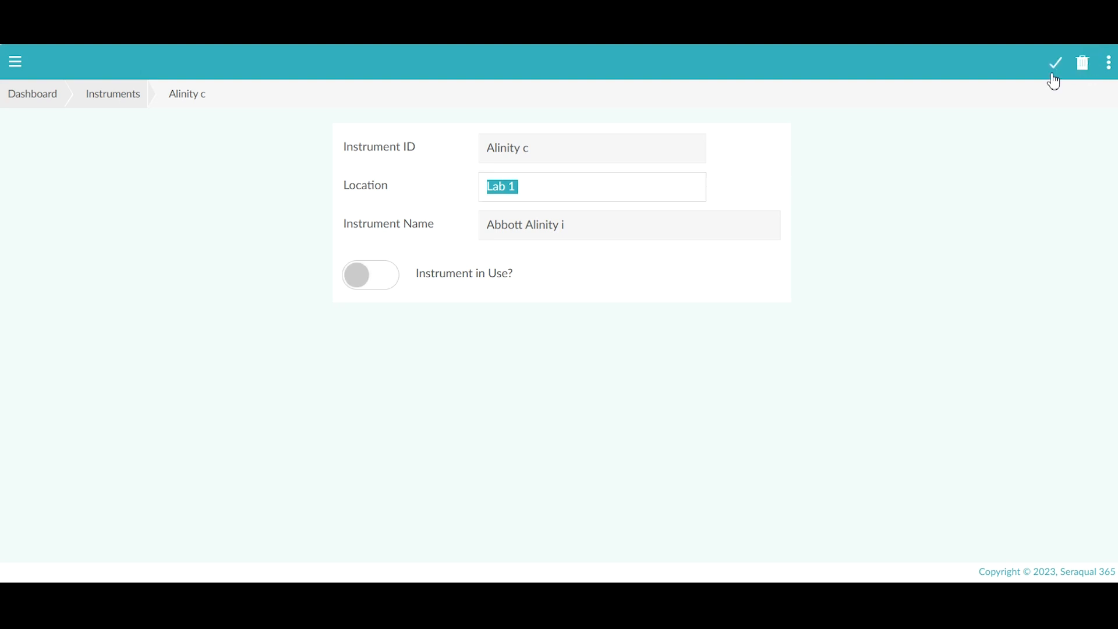
{"action": "left_click", "coordinate": [386, 289]}
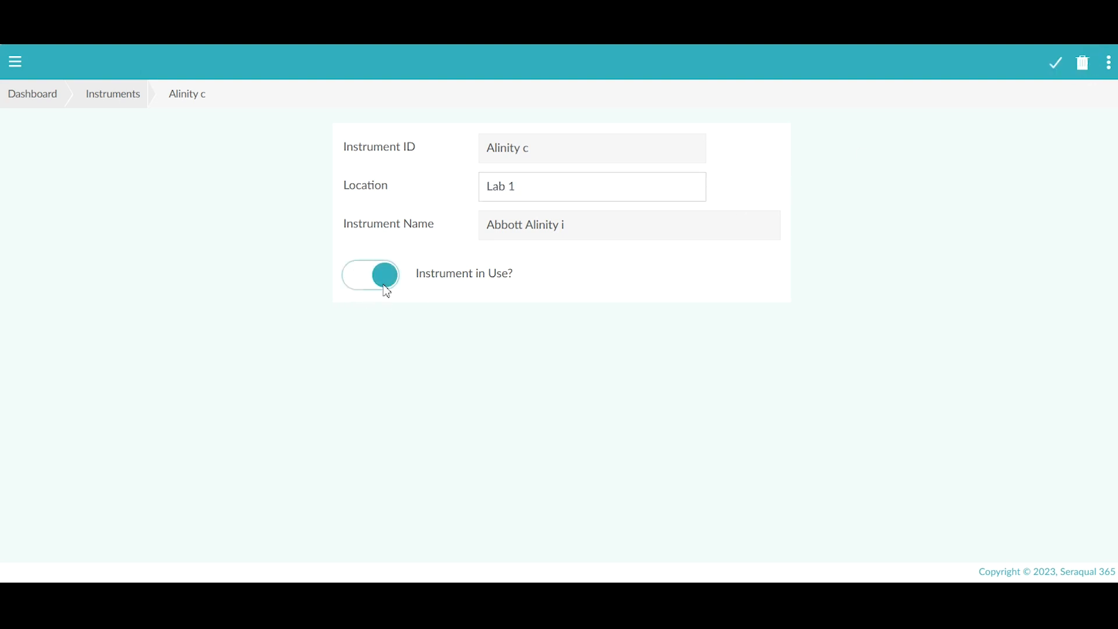
{"action": "left_click", "coordinate": [1052, 67]}
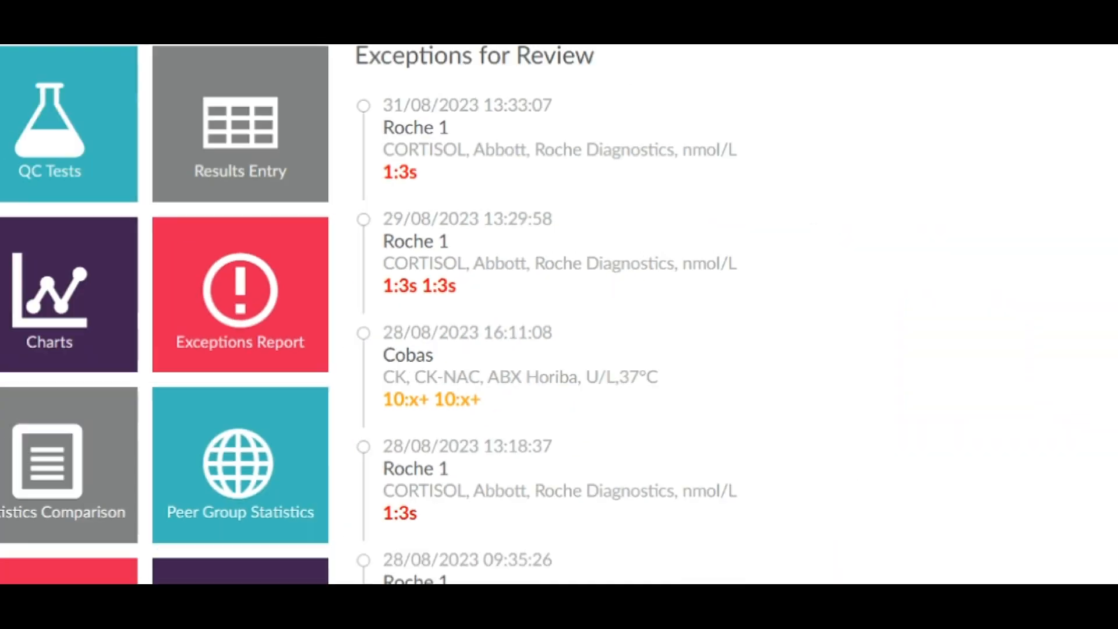
Step: Go to Configuration > Lots and open the Cobas instrument's lot groups
{"action": "left_click", "coordinate": [17, 65]}
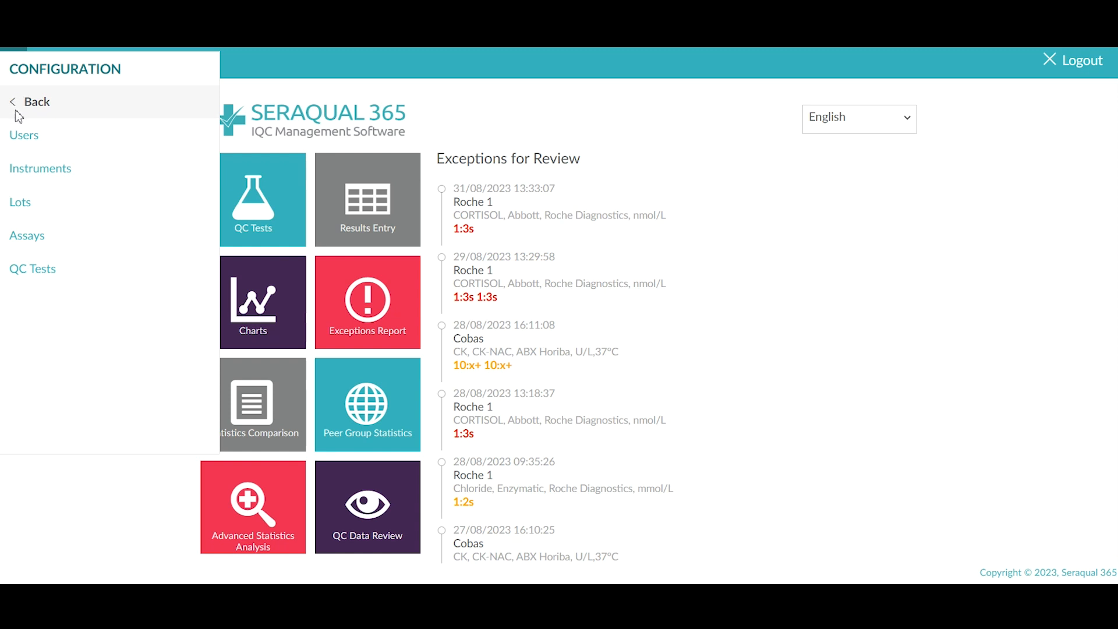
{"action": "left_click", "coordinate": [37, 216]}
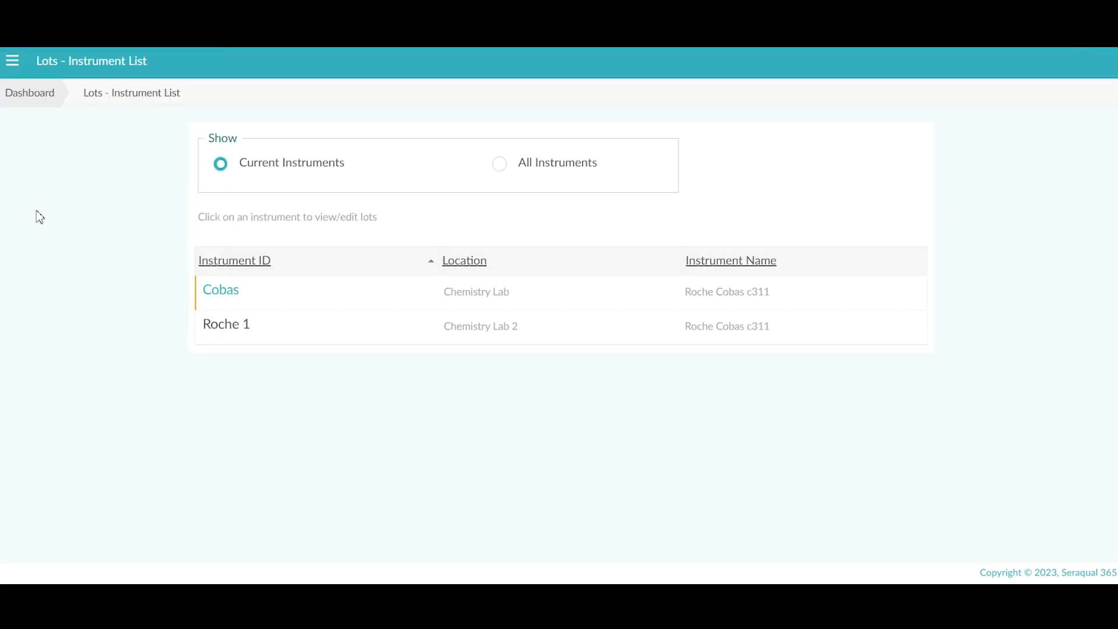
{"action": "left_click", "coordinate": [220, 297]}
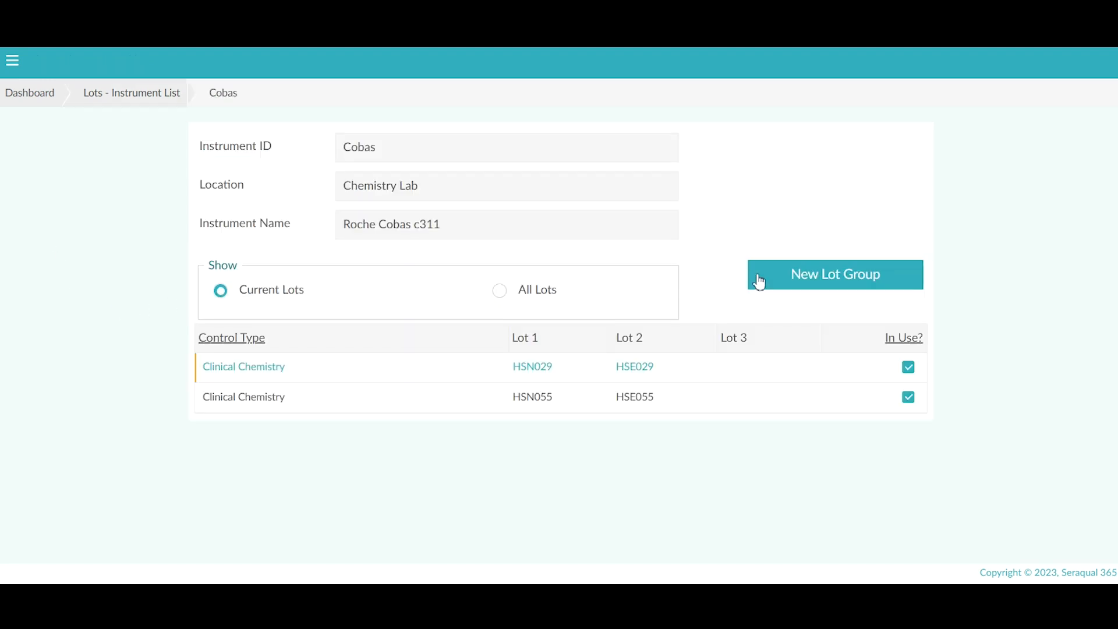
Step: Create a Clinical Chemistry lot group for Cobas with Lot 1 HSE042 and Lot 2 HSE044
{"action": "left_click", "coordinate": [795, 280]}
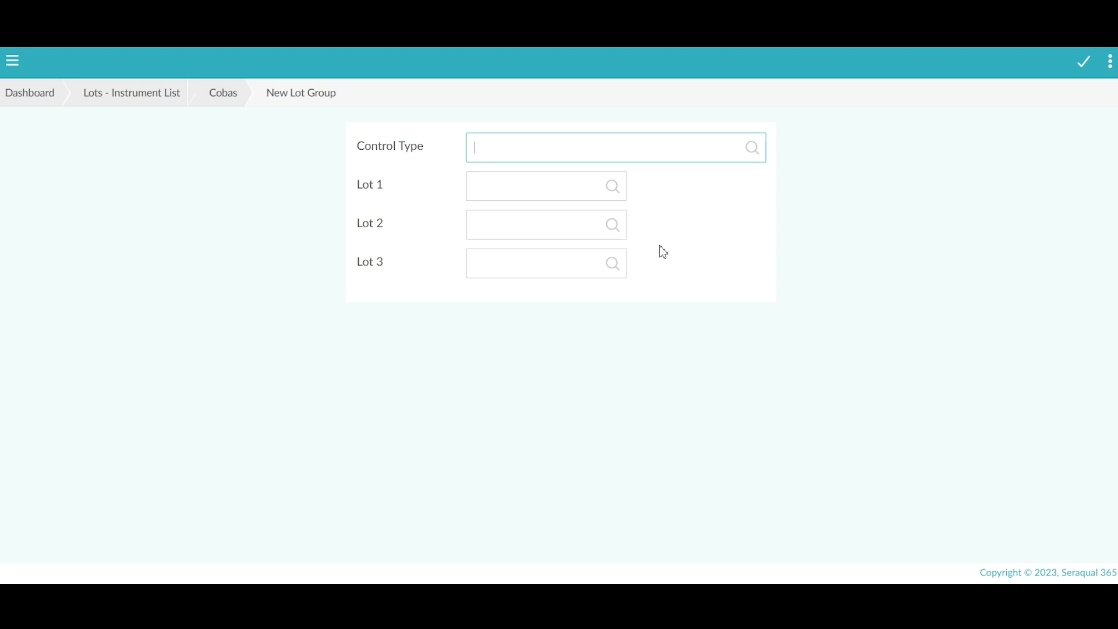
{"action": "left_click", "coordinate": [752, 153]}
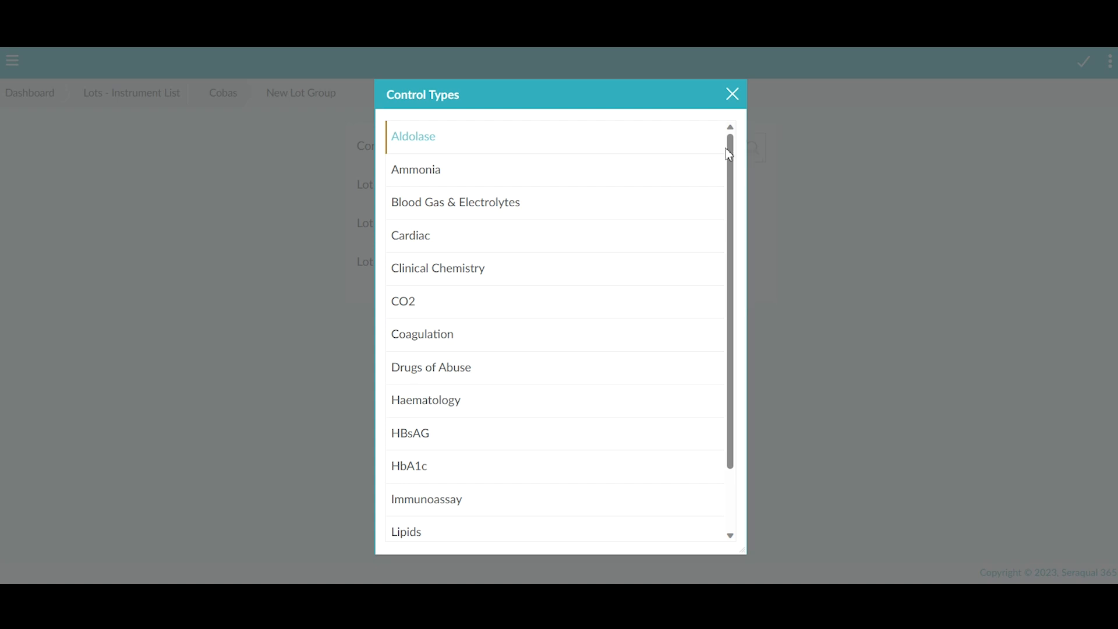
{"action": "left_click", "coordinate": [474, 279]}
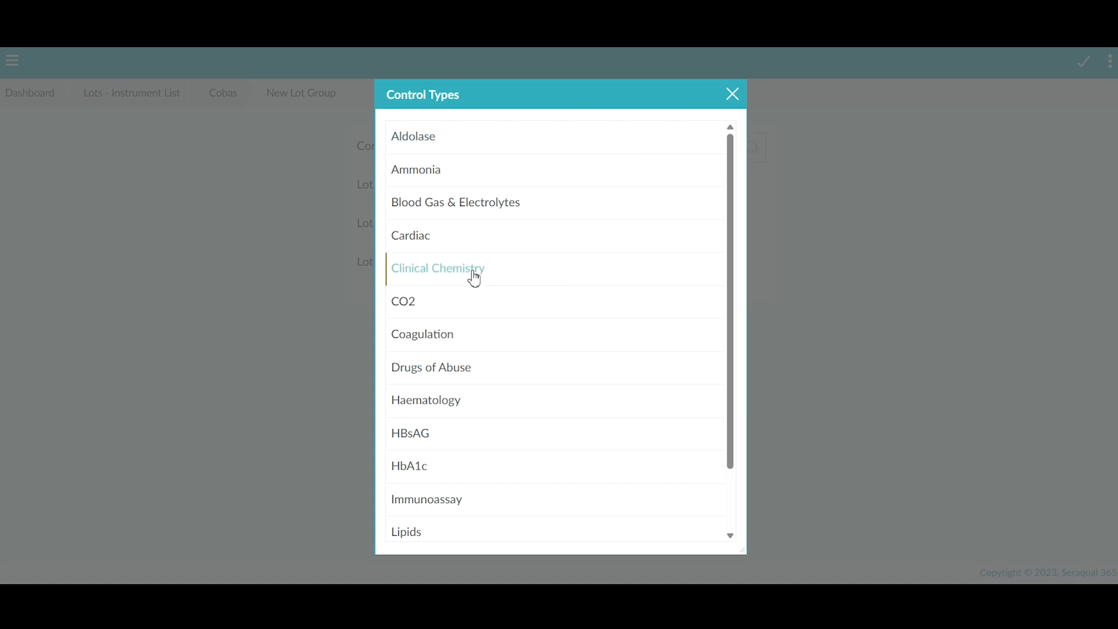
{"action": "left_click", "coordinate": [474, 278]}
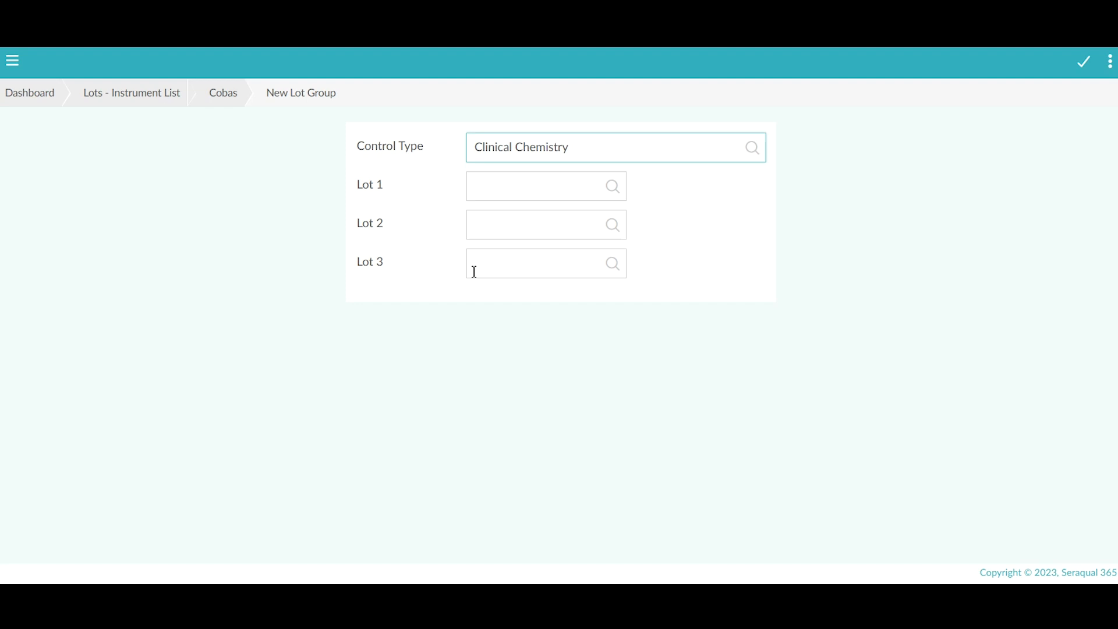
{"action": "left_click", "coordinate": [614, 191]}
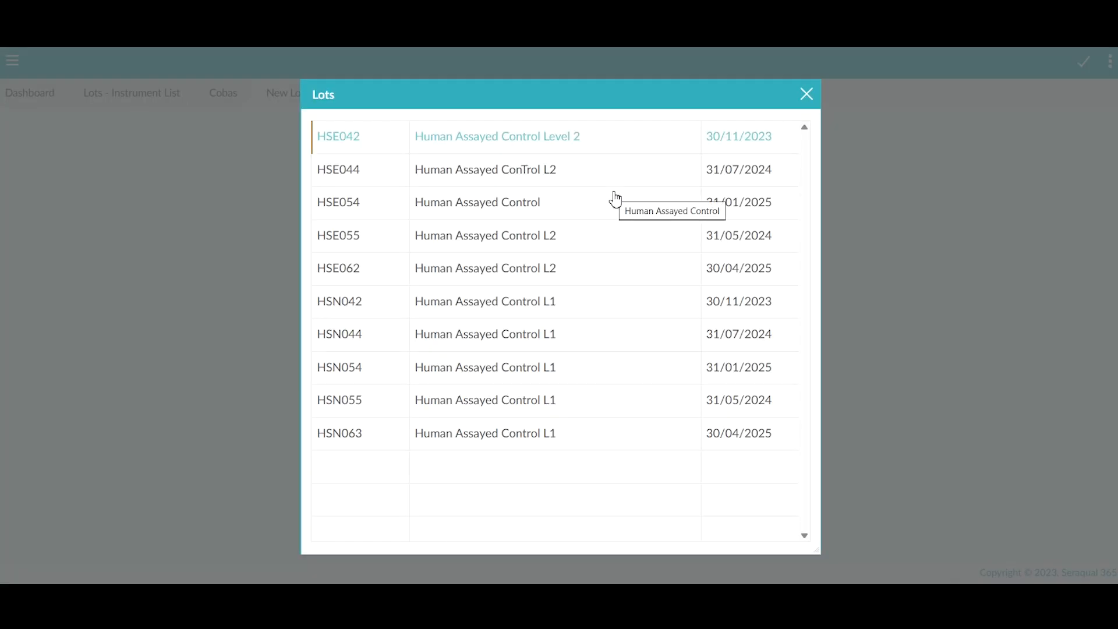
{"action": "double_click", "coordinate": [358, 138]}
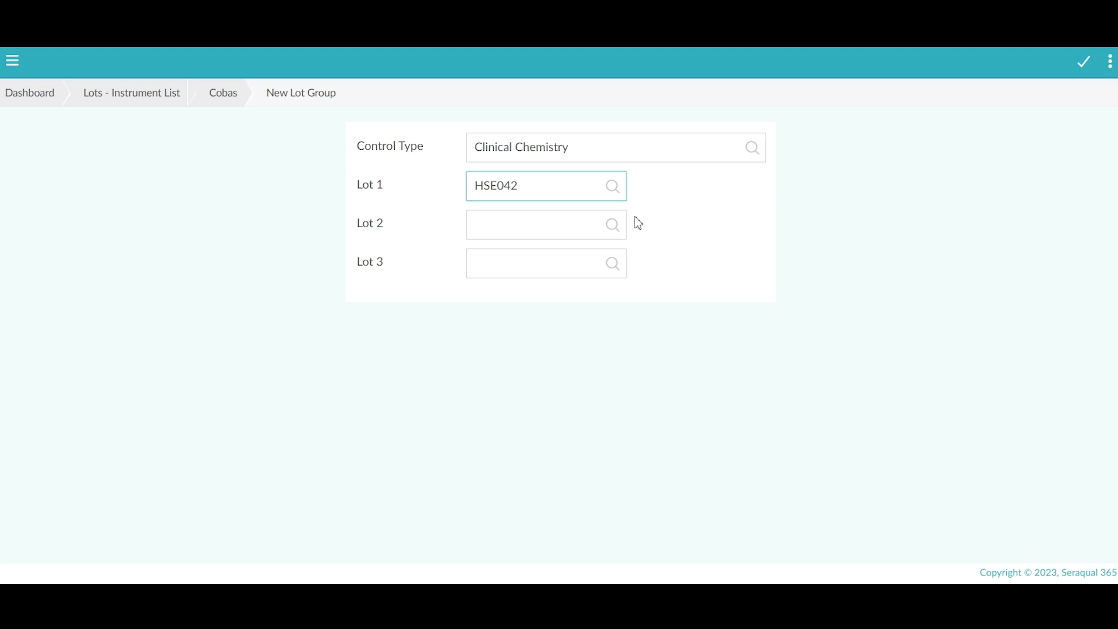
{"action": "left_click", "coordinate": [612, 225]}
{"action": "double_click", "coordinate": [328, 169]}
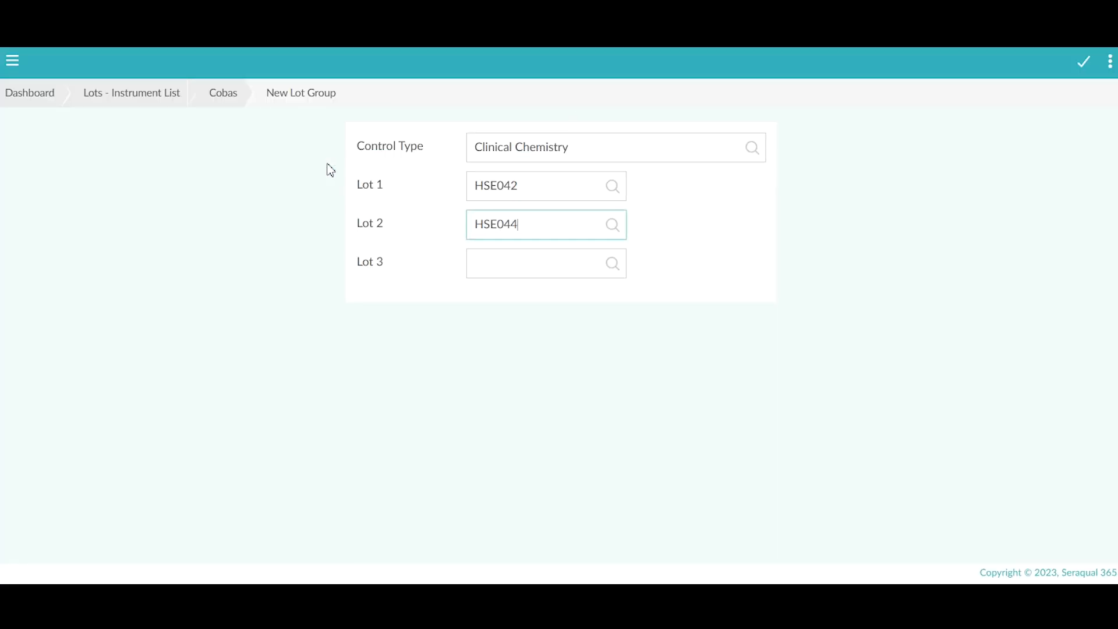
{"action": "left_click", "coordinate": [1086, 67]}
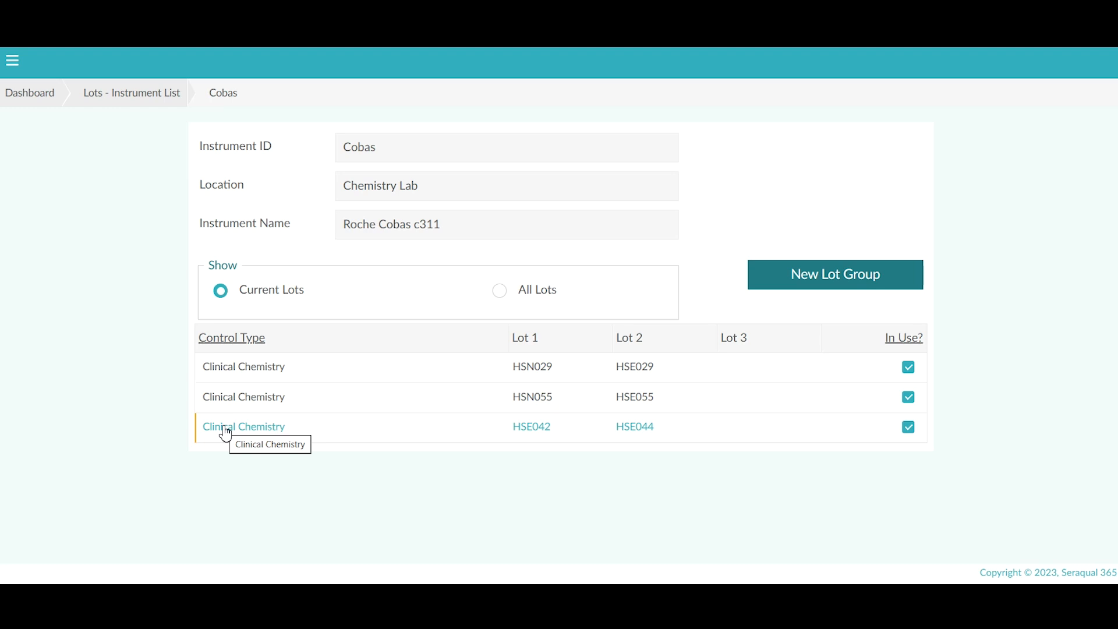
Step: Set lot group HSE042/HSE044 to not in use, save it, and switch to All Lots
{"action": "left_click", "coordinate": [226, 434]}
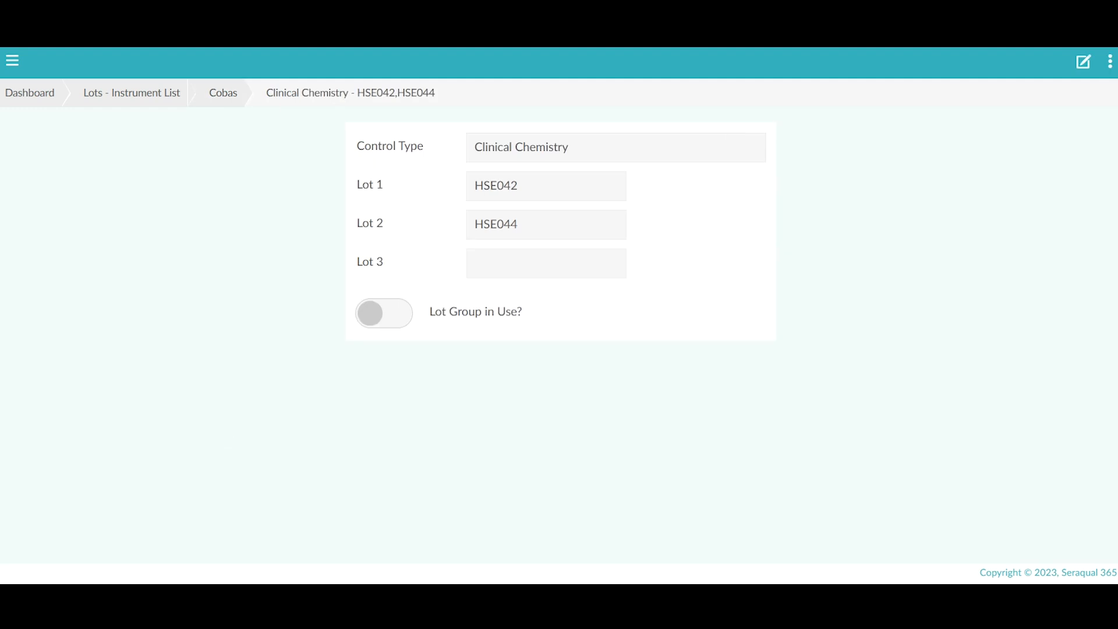
{"action": "left_click", "coordinate": [1084, 64]}
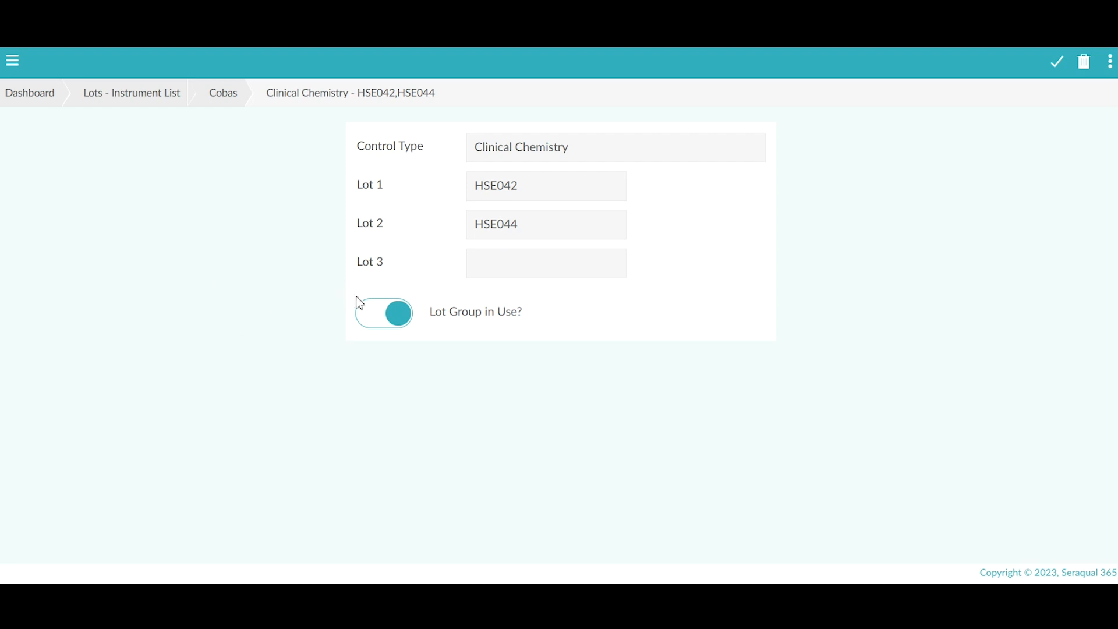
{"action": "left_click", "coordinate": [366, 317]}
{"action": "left_click", "coordinate": [1050, 57]}
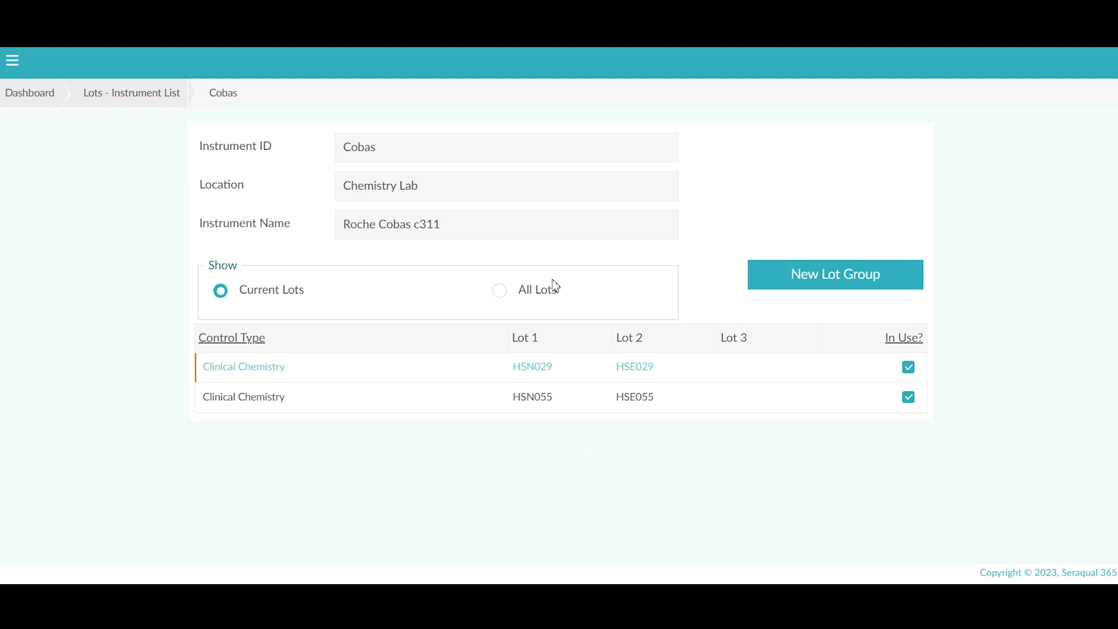
{"action": "left_click", "coordinate": [500, 291]}
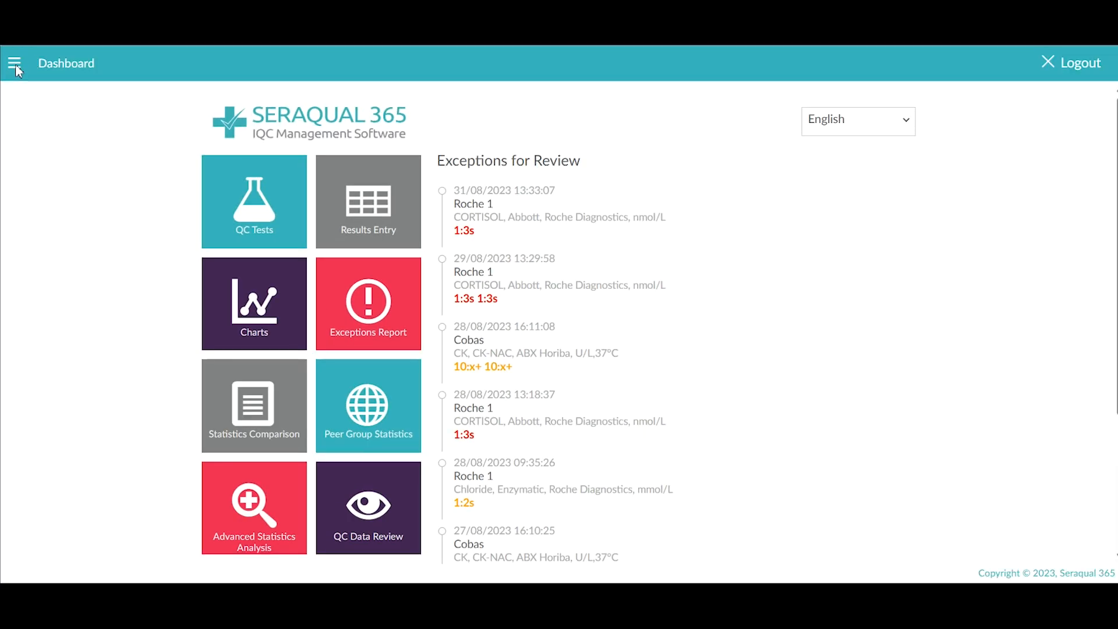
Step: Go to Configuration > Assays and open the Cobas instrument's assay list
{"action": "left_click", "coordinate": [15, 66]}
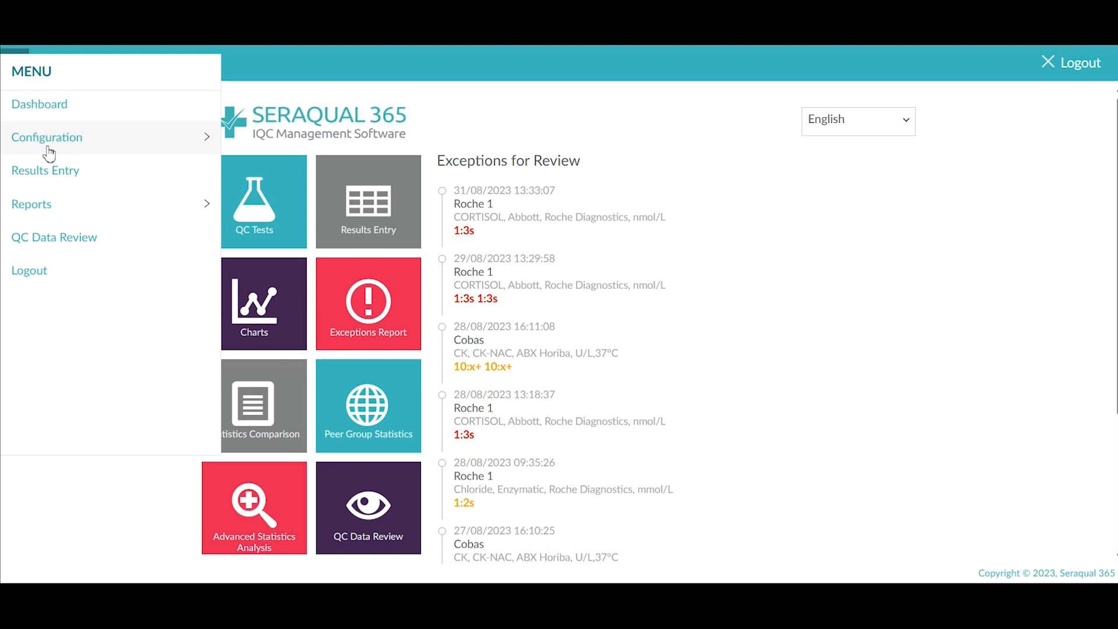
{"action": "left_click", "coordinate": [47, 150]}
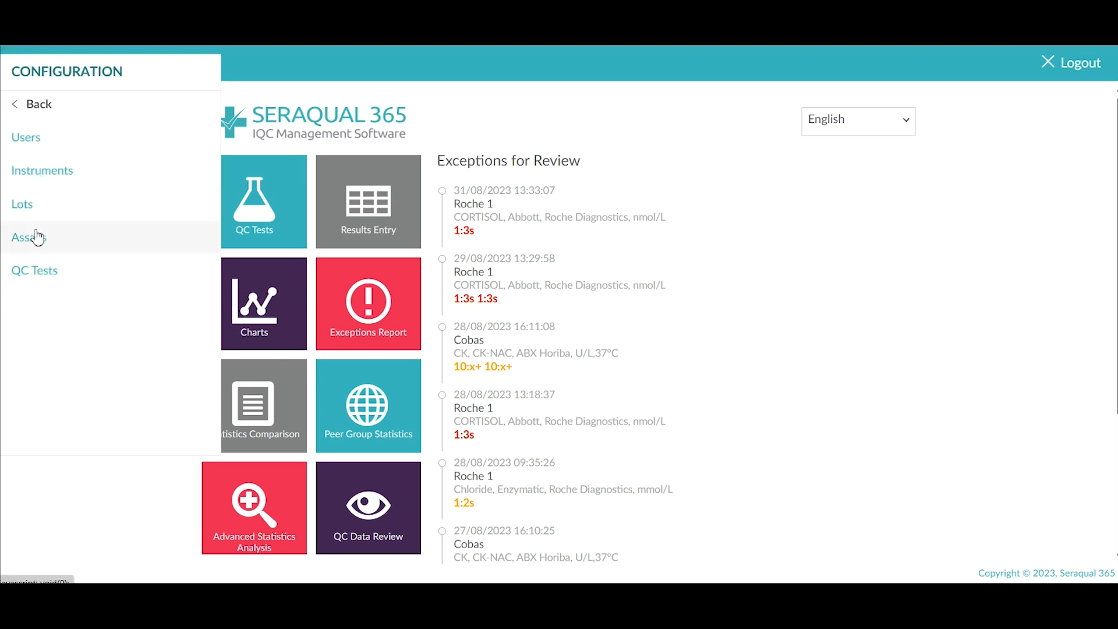
{"action": "left_click", "coordinate": [38, 241]}
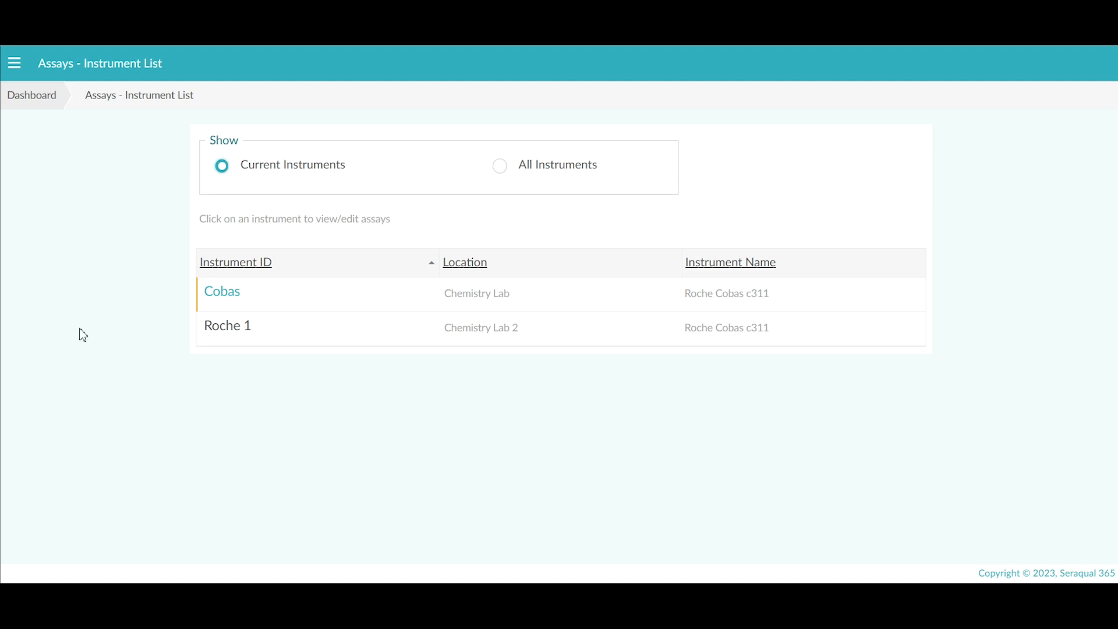
{"action": "left_click", "coordinate": [233, 301]}
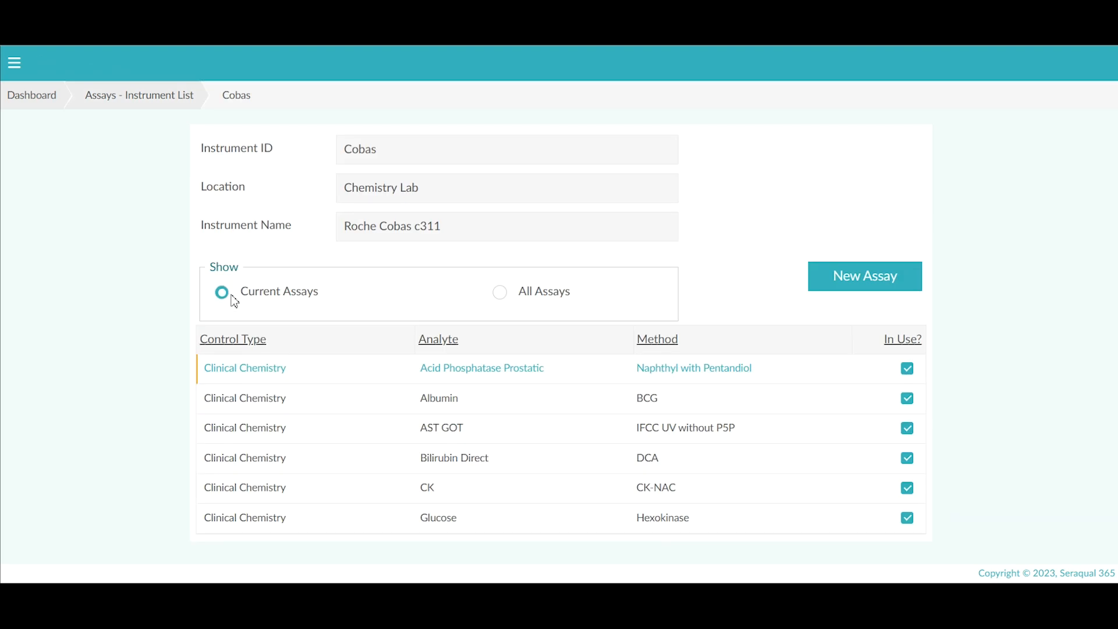
Step: Start a new Cobas assay with control type Clinical Chemistry and analyte Amylase, Total
{"action": "left_click", "coordinate": [876, 282]}
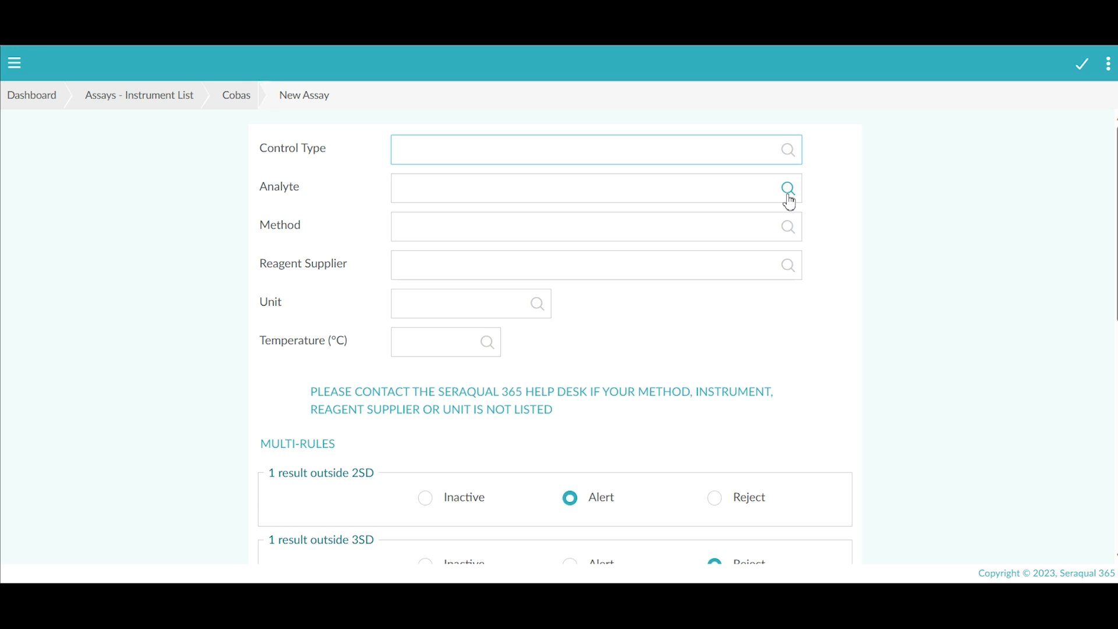
{"action": "left_click", "coordinate": [788, 150]}
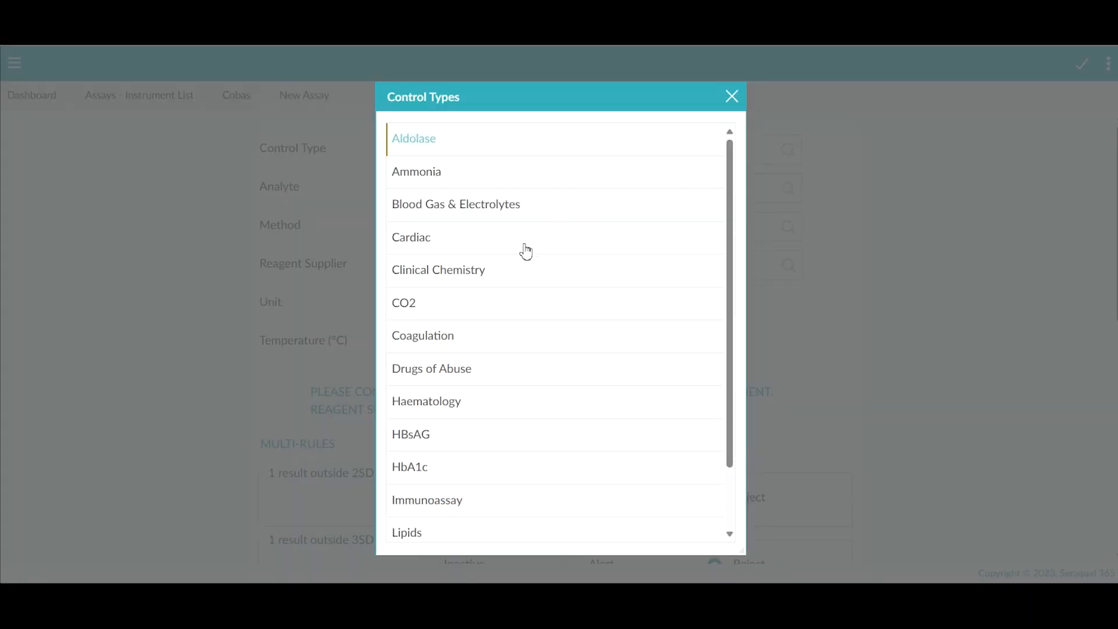
{"action": "left_click", "coordinate": [467, 269]}
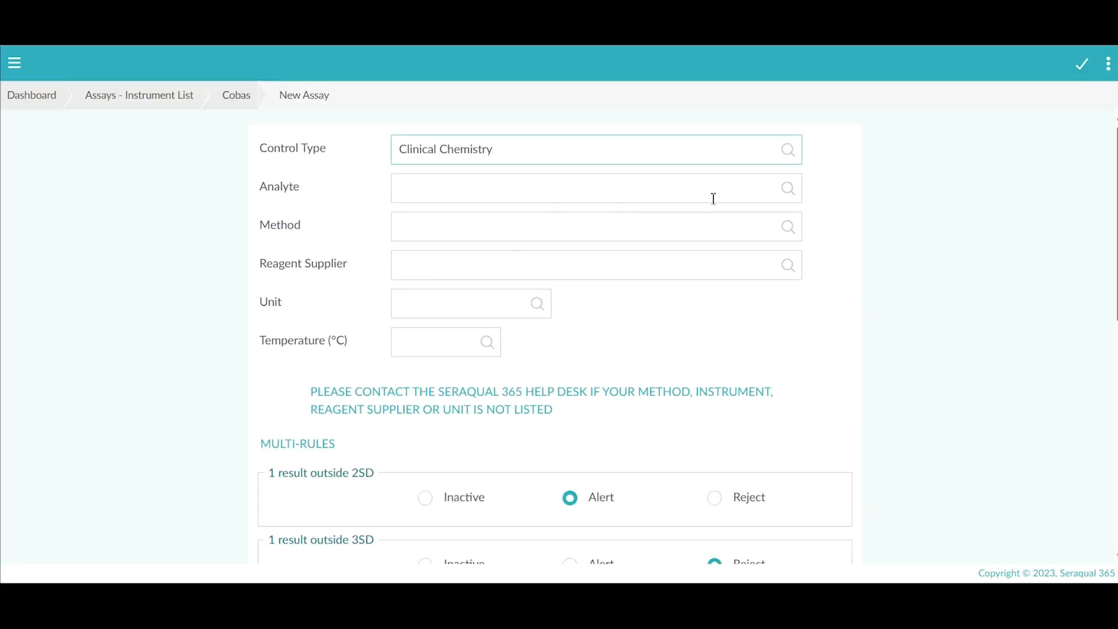
{"action": "left_click", "coordinate": [789, 196]}
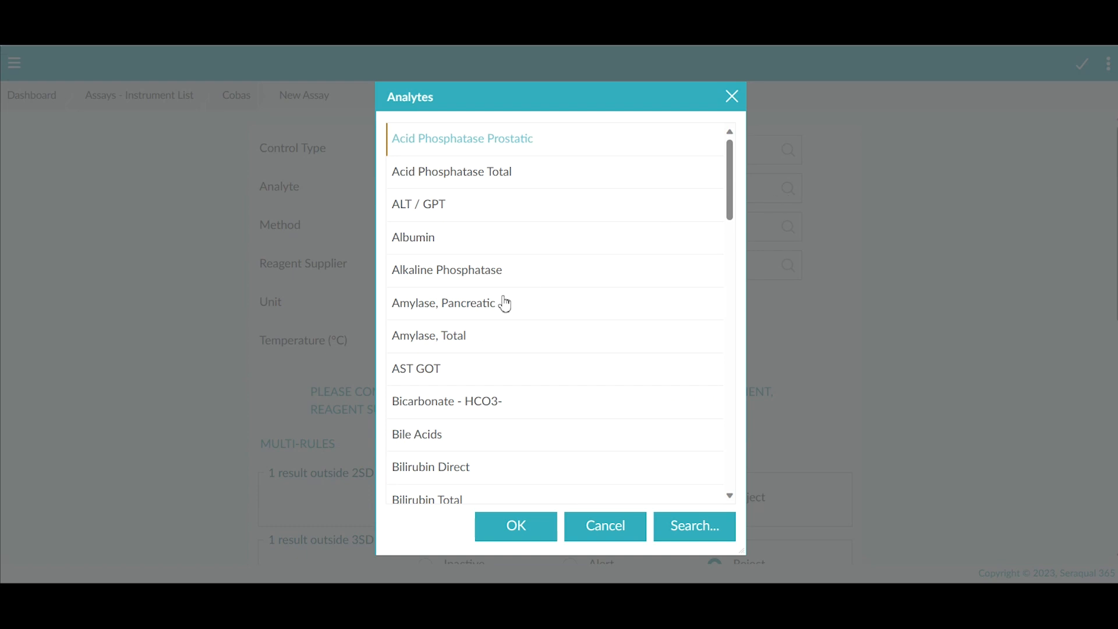
{"action": "left_click", "coordinate": [432, 337]}
{"action": "left_click", "coordinate": [436, 341]}
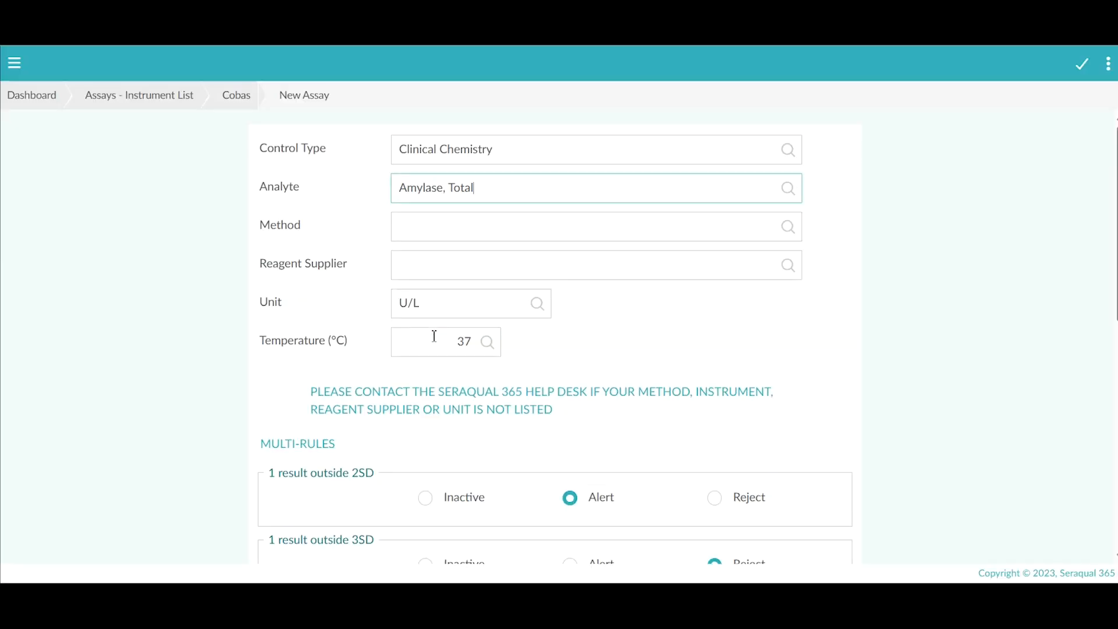
Step: Set the assay method to CNPG-3 and the reagent supplier to Abbott
{"action": "left_click", "coordinate": [787, 228]}
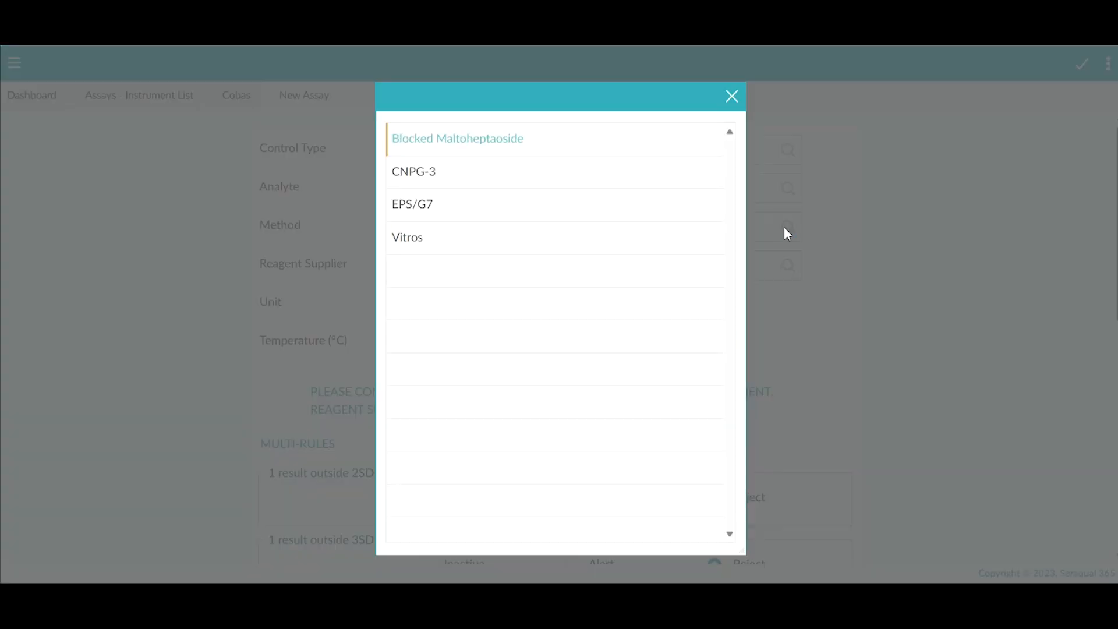
{"action": "double_click", "coordinate": [424, 172]}
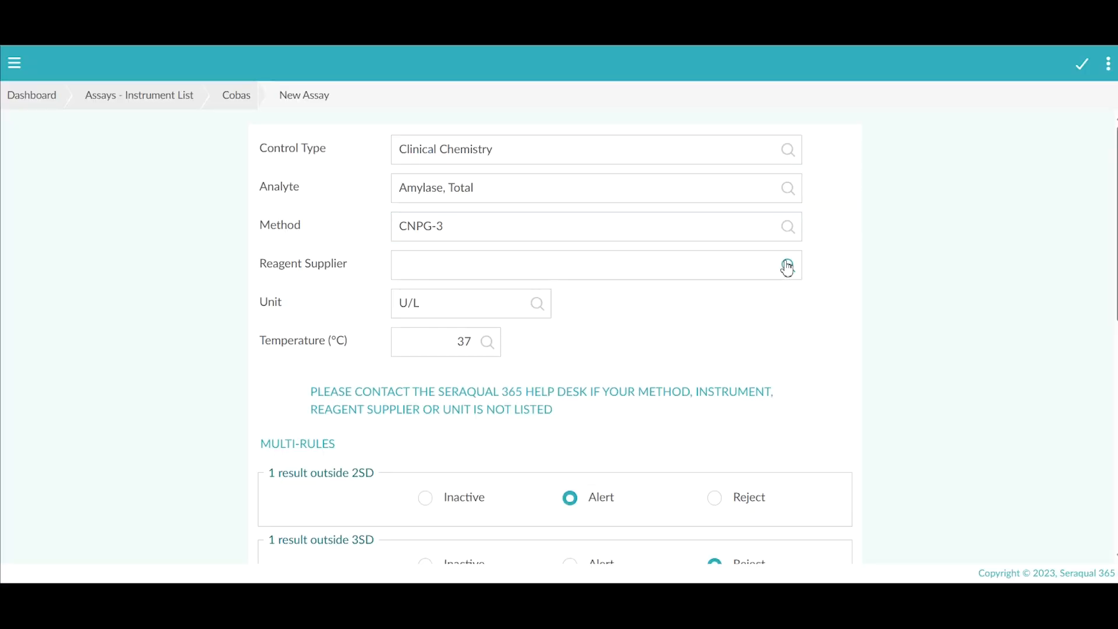
{"action": "left_click", "coordinate": [787, 266]}
{"action": "double_click", "coordinate": [418, 300]}
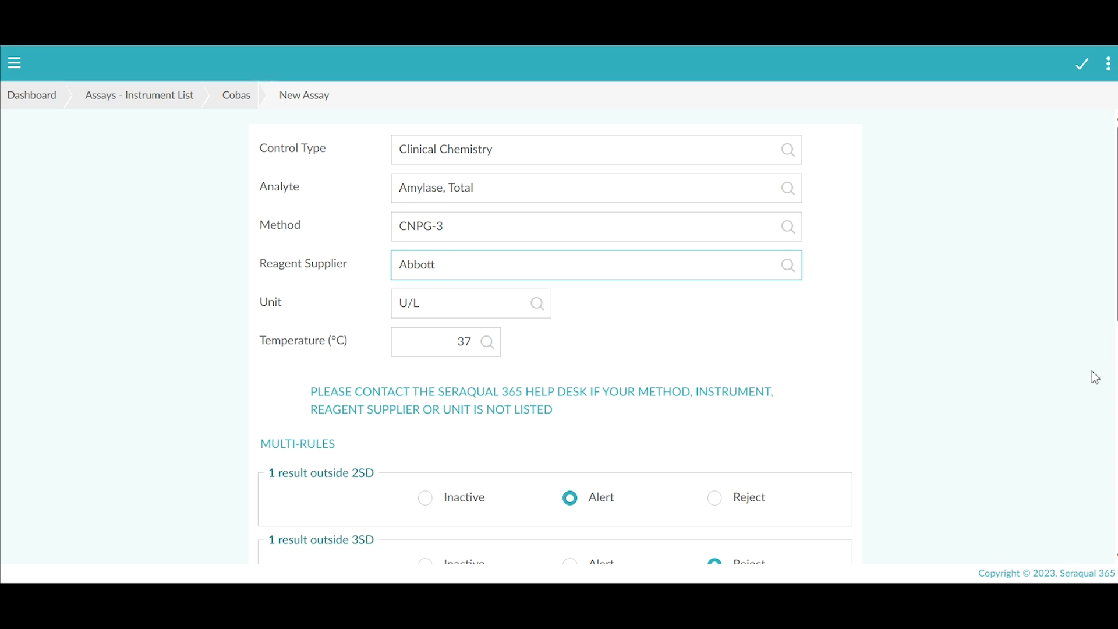
Step: Set the '2 results outside 2SD' multi-rule to Alert and save the Amylase, Total assay
{"action": "scroll", "coordinate": [1111, 378], "scroll_direction": "down", "scroll_amount": 3}
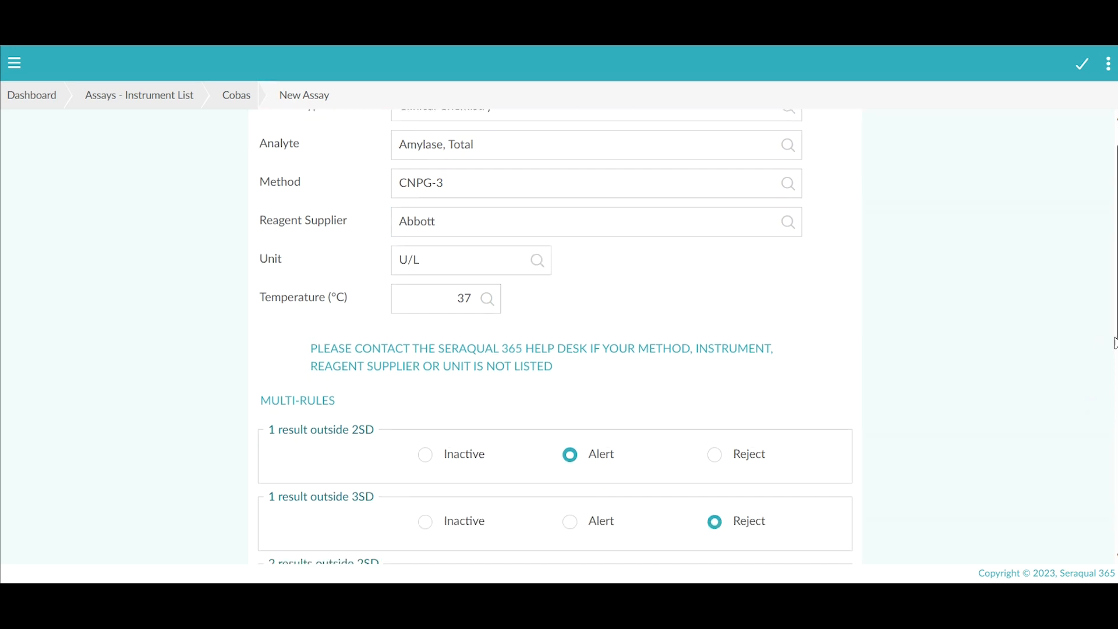
{"action": "scroll", "coordinate": [1111, 384], "scroll_direction": "down", "scroll_amount": 3}
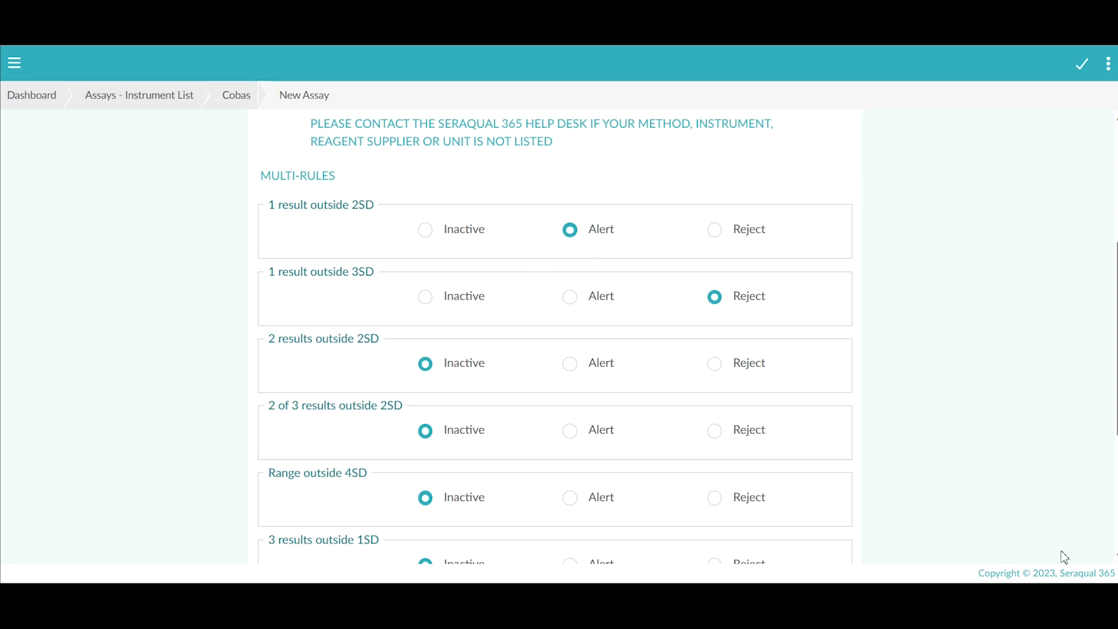
{"action": "left_click", "coordinate": [574, 368]}
{"action": "left_click", "coordinate": [1082, 73]}
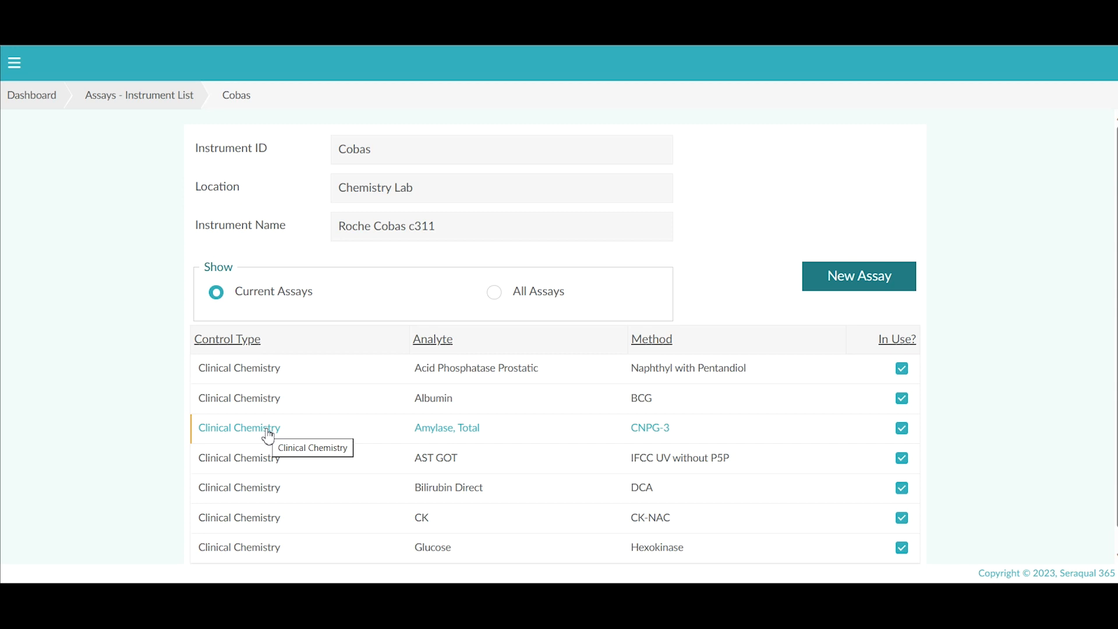
Step: Switch off 'Assay in Use?' for the Amylase, Total assay and save the change
{"action": "left_click", "coordinate": [267, 430]}
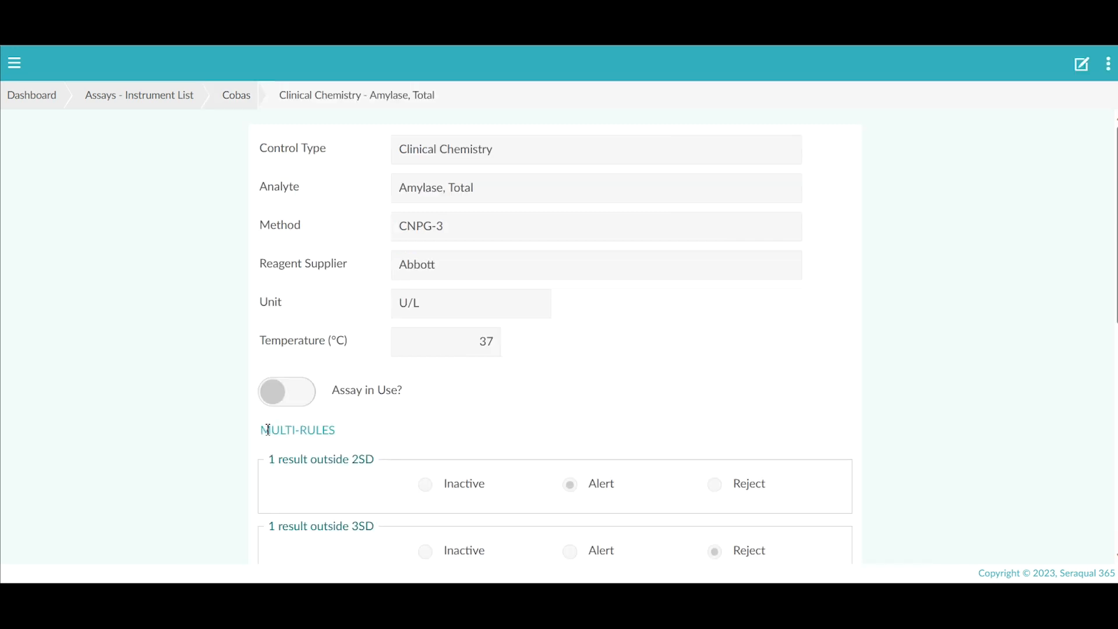
{"action": "left_click", "coordinate": [1080, 66]}
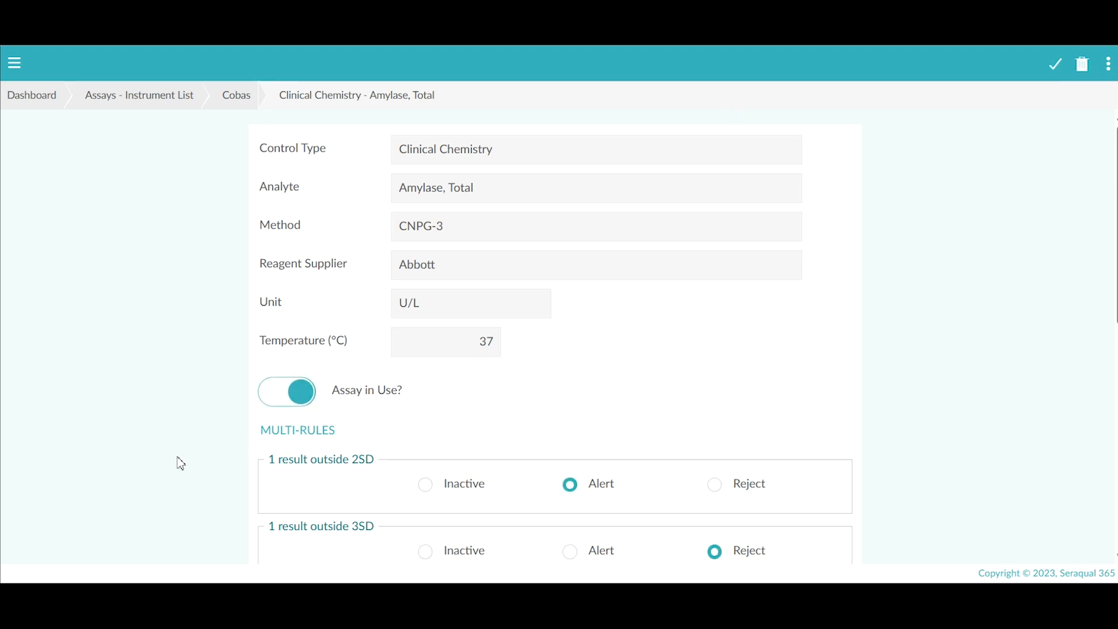
{"action": "left_click", "coordinate": [269, 406]}
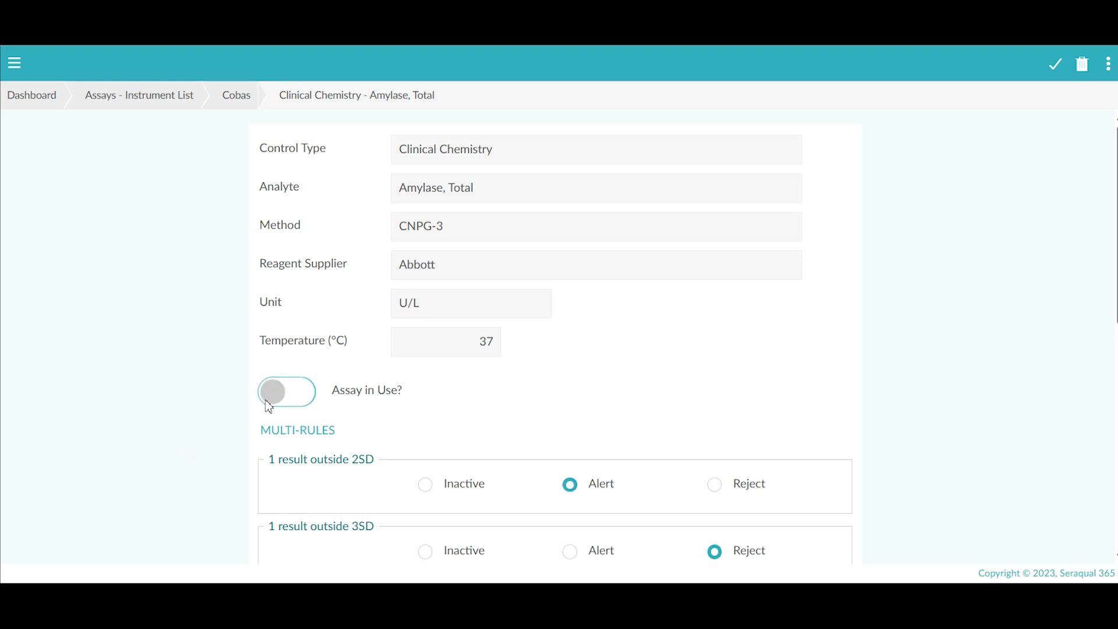
{"action": "left_click", "coordinate": [1054, 67]}
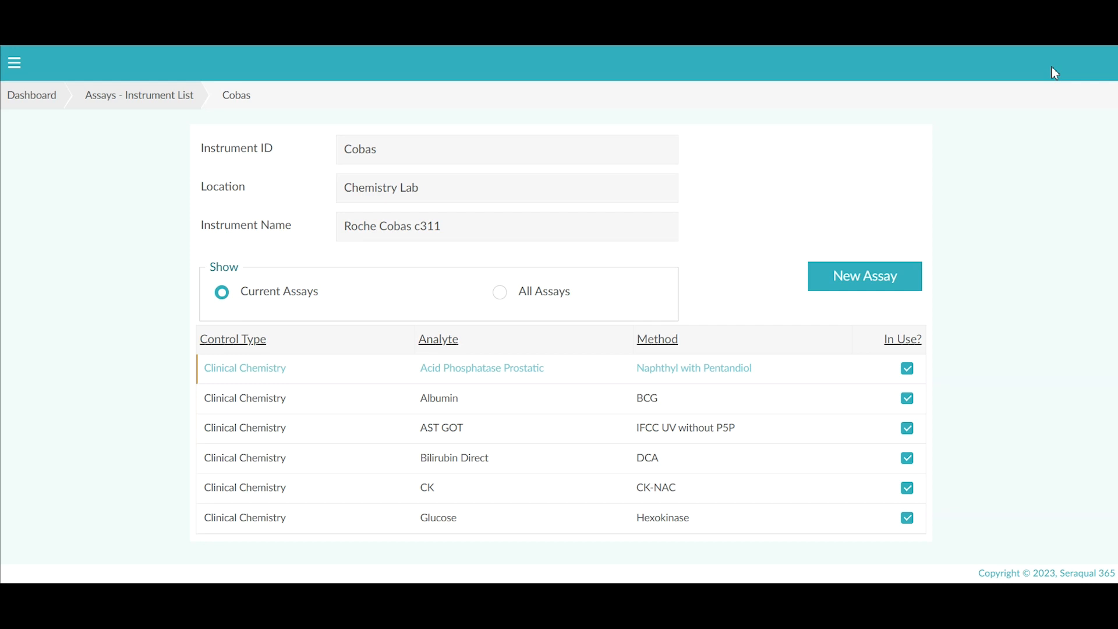
Step: Show all Cobas assays, then open QC Tests for Cobas lot group HSN055/HSE055 and add an assay
{"action": "left_click", "coordinate": [503, 296]}
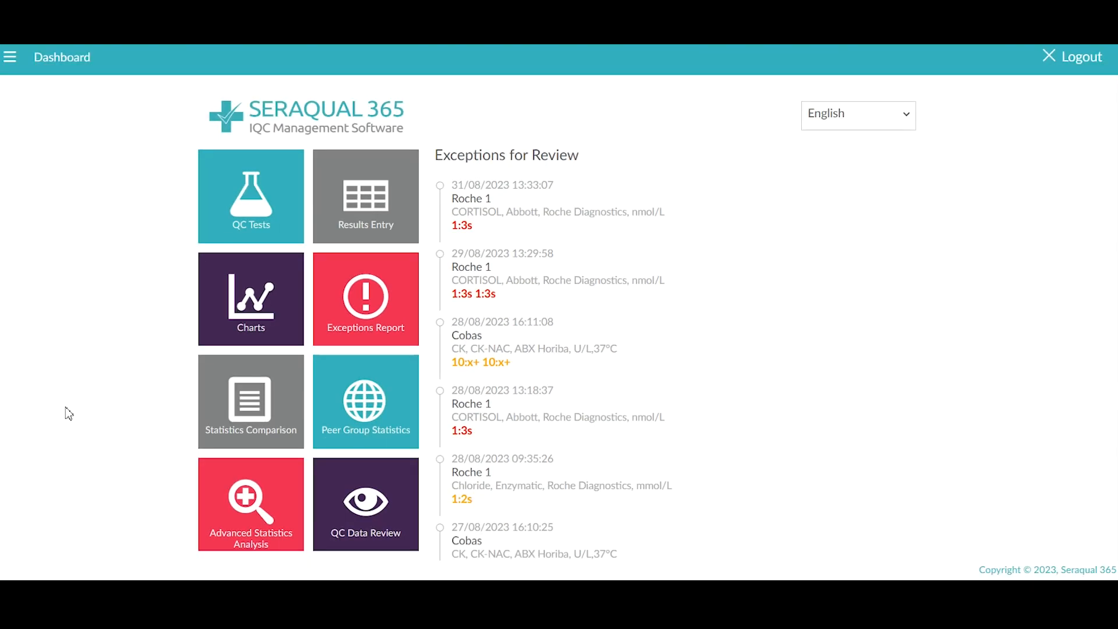
{"action": "left_click", "coordinate": [12, 55]}
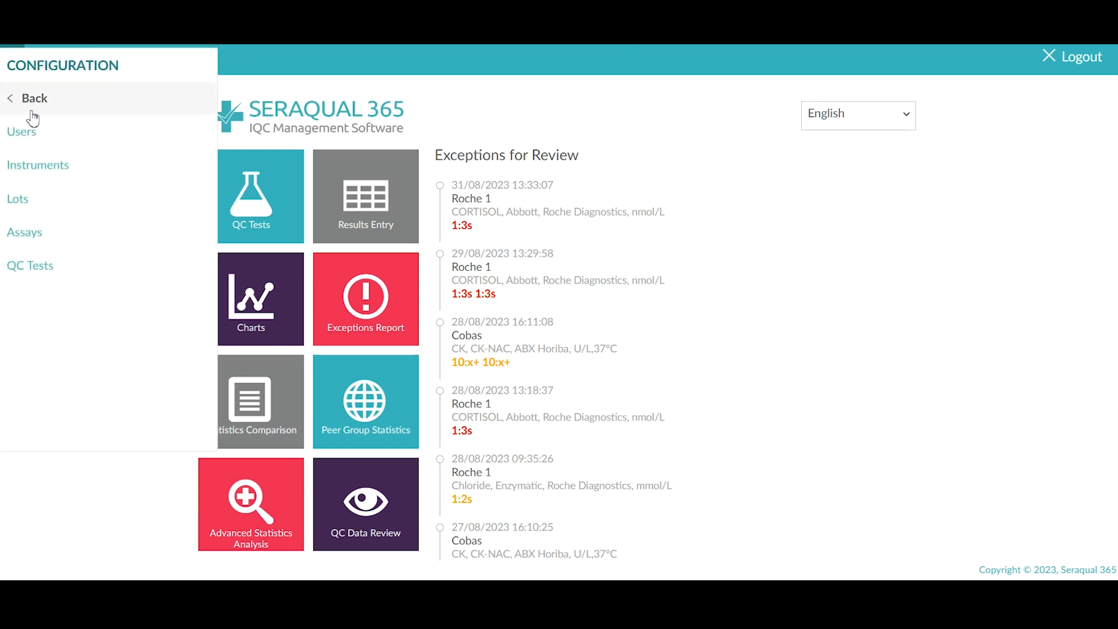
{"action": "left_click", "coordinate": [46, 272]}
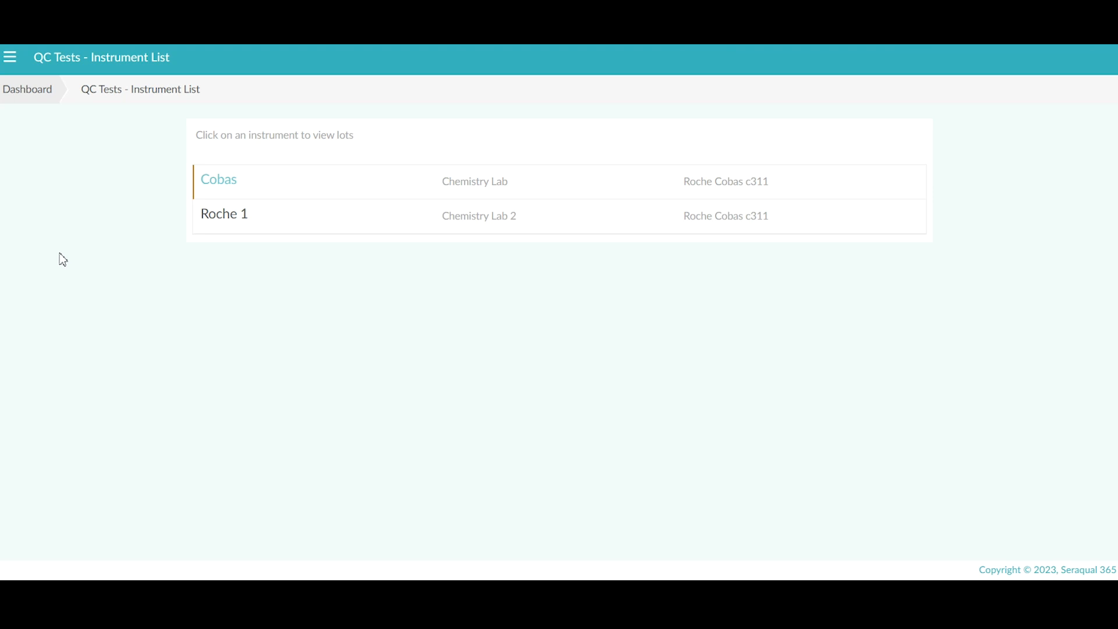
{"action": "left_click", "coordinate": [213, 180]}
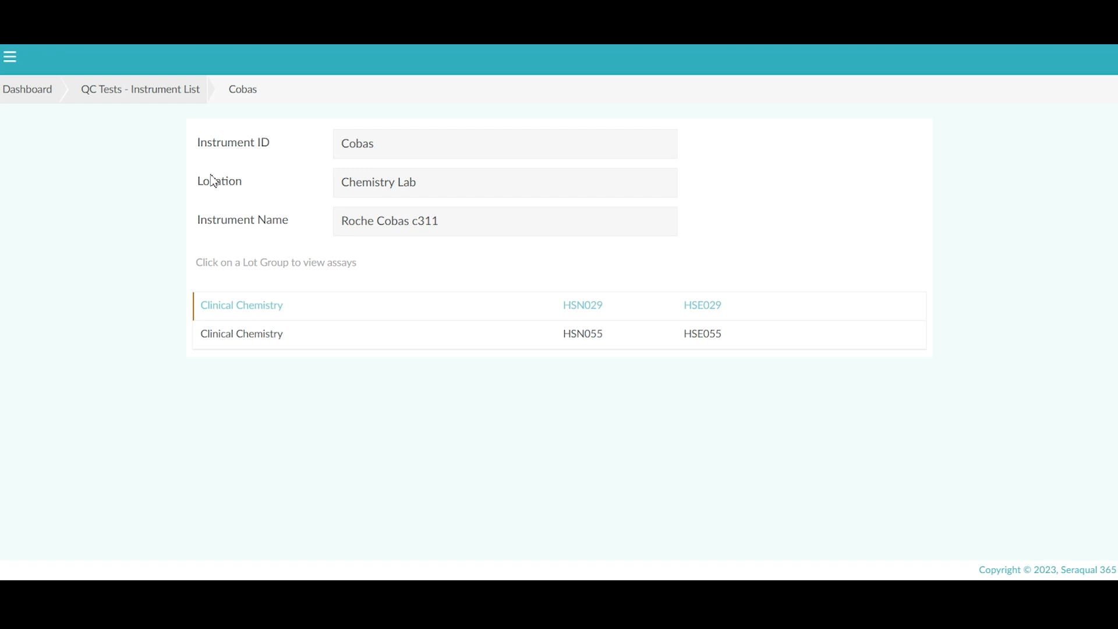
{"action": "left_click", "coordinate": [256, 337]}
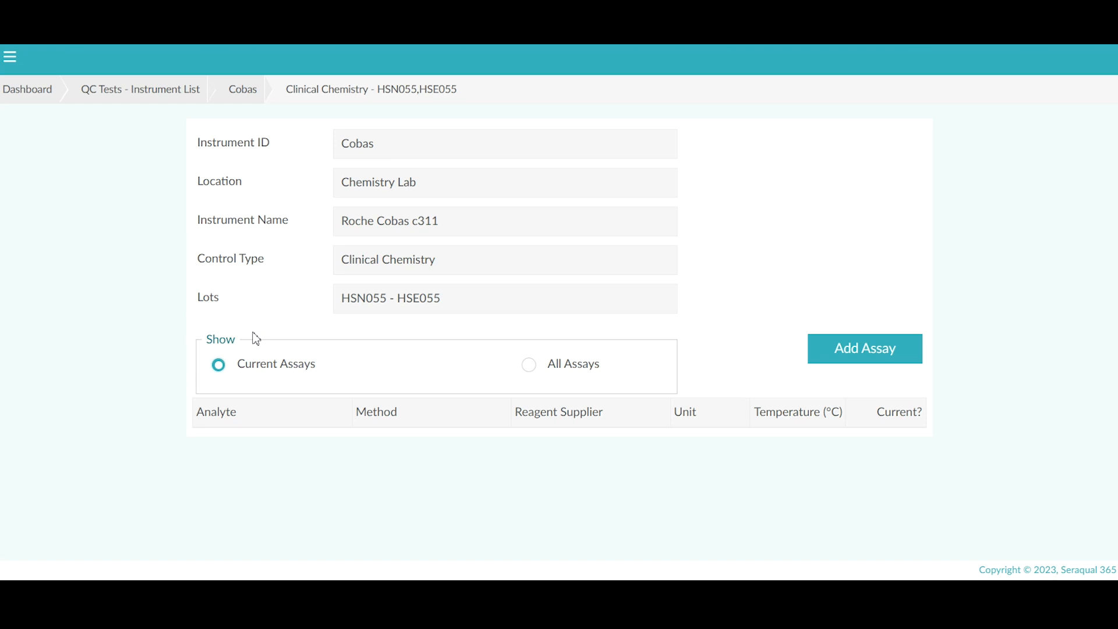
{"action": "left_click", "coordinate": [840, 353]}
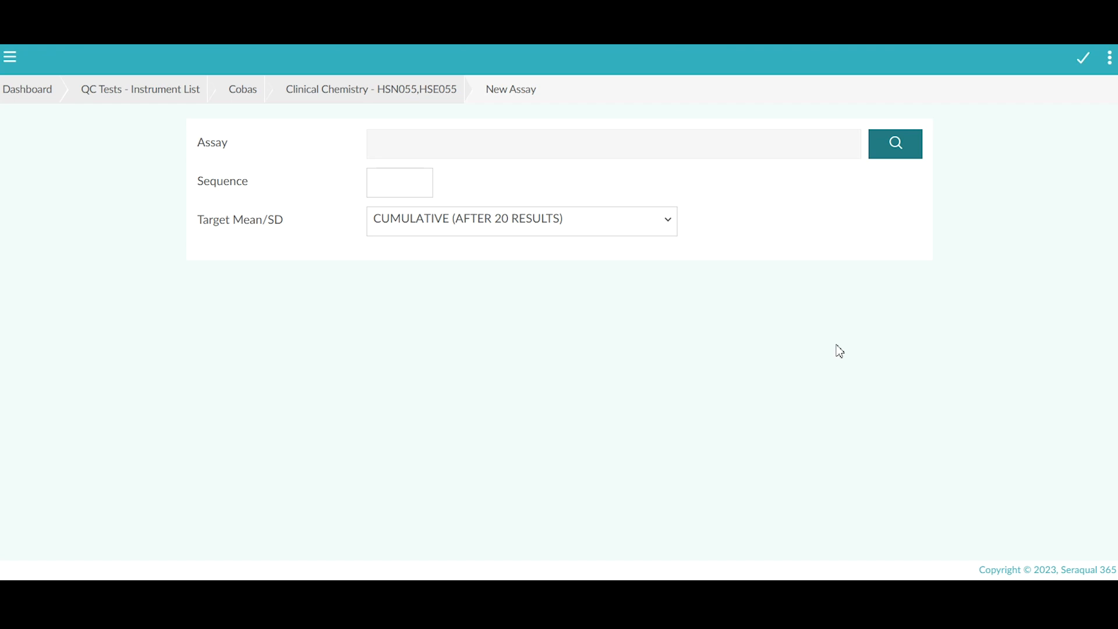
Step: Choose Albumin, BCG, Fortress Diagnostics, enter sequence 1, and keep Cumulative (after 20 results) as target
{"action": "left_click", "coordinate": [899, 149]}
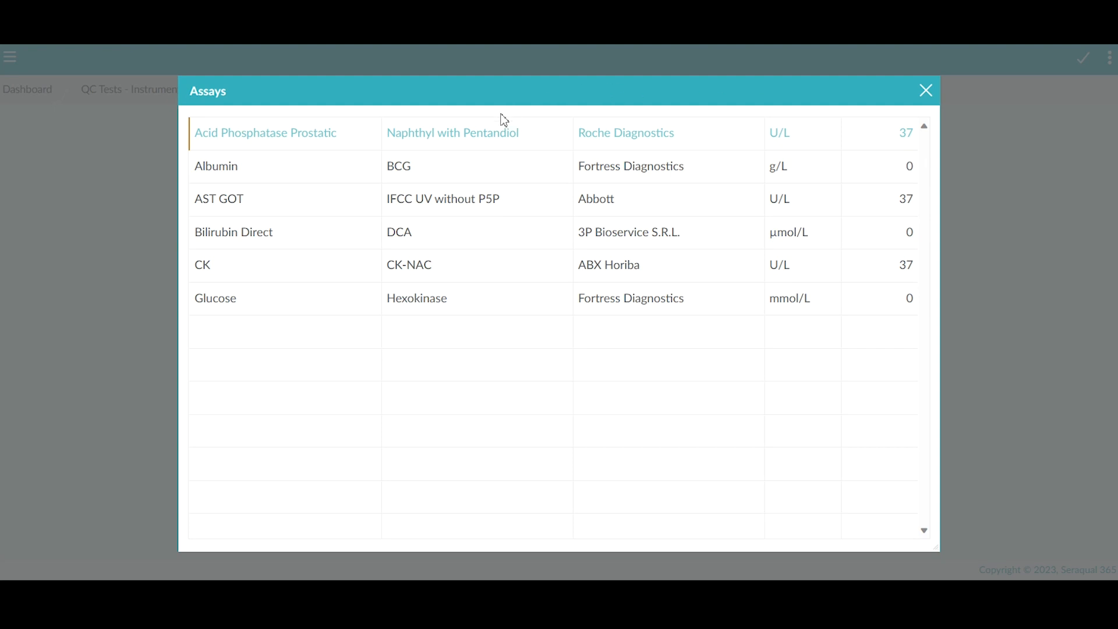
{"action": "double_click", "coordinate": [235, 174]}
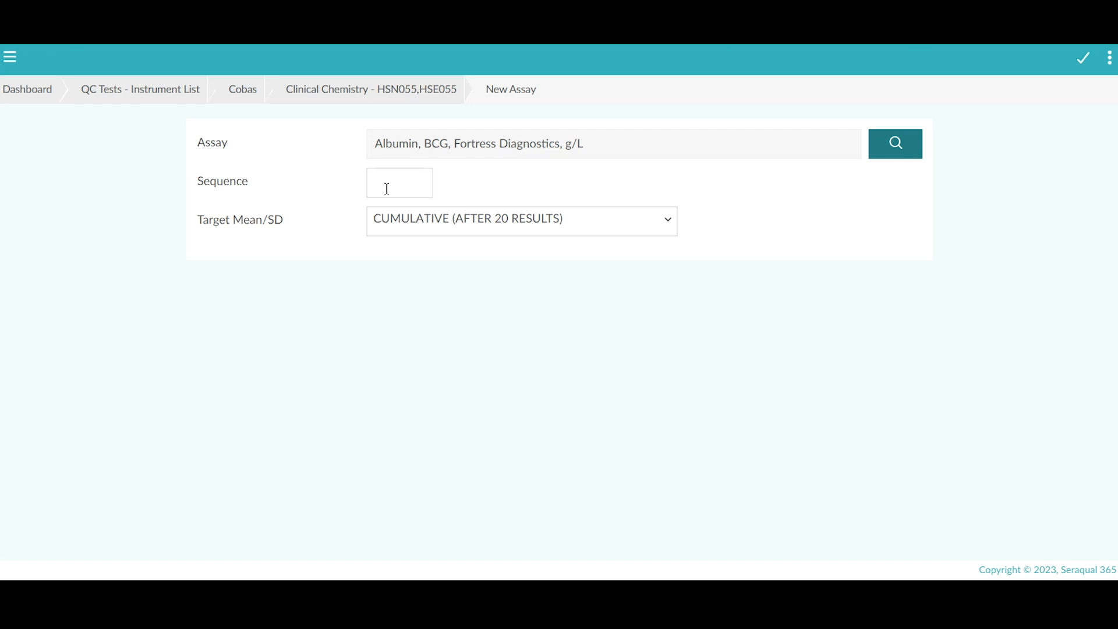
{"action": "left_click", "coordinate": [387, 189]}
{"action": "type", "text": "1"}
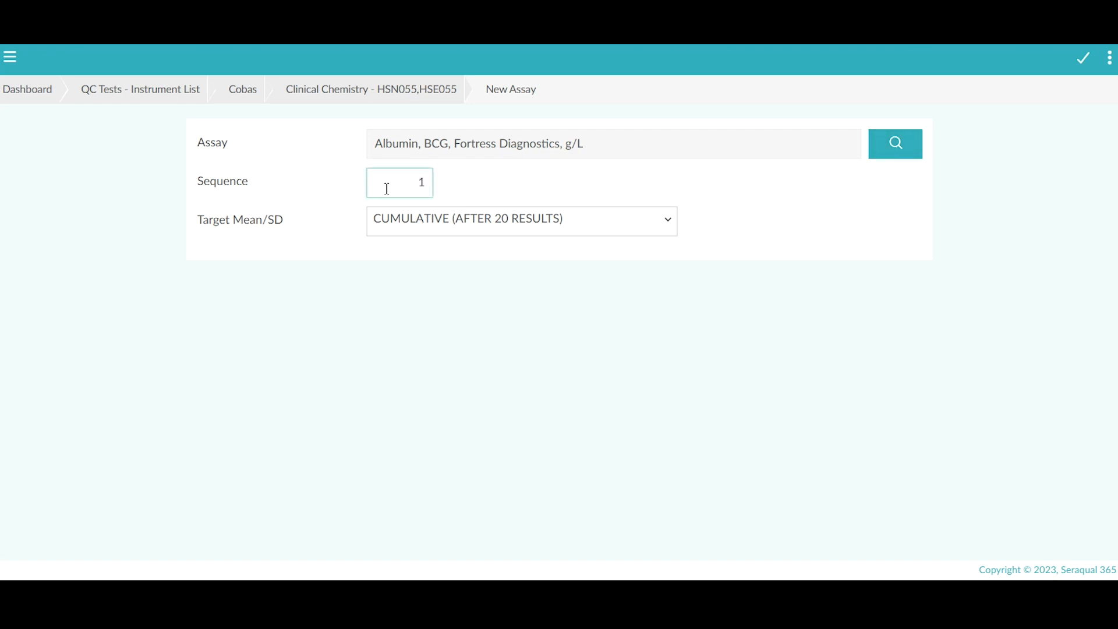
{"action": "left_click", "coordinate": [670, 226]}
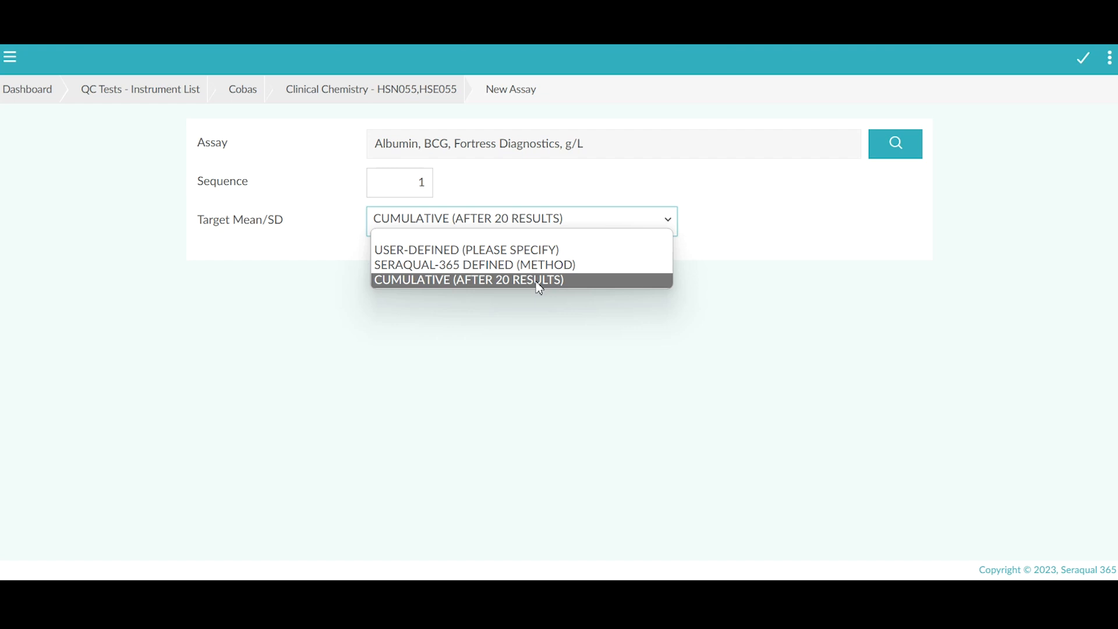
{"action": "left_click", "coordinate": [539, 282]}
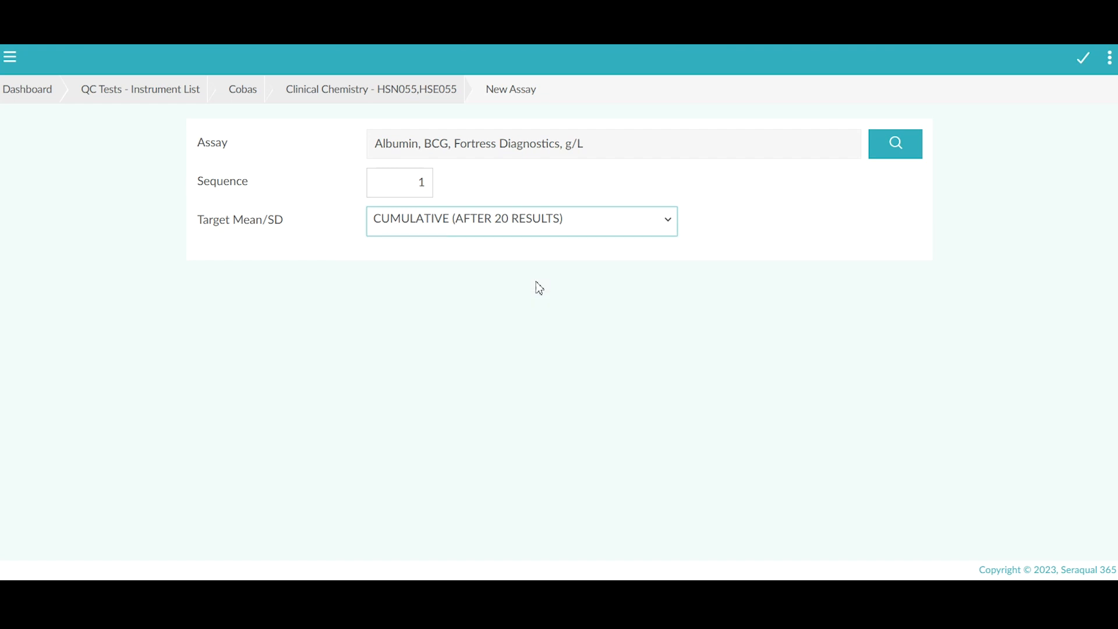
Step: Save the Albumin QC test, then reopen it, confirm Current? is on, and save again
{"action": "left_click", "coordinate": [1083, 61]}
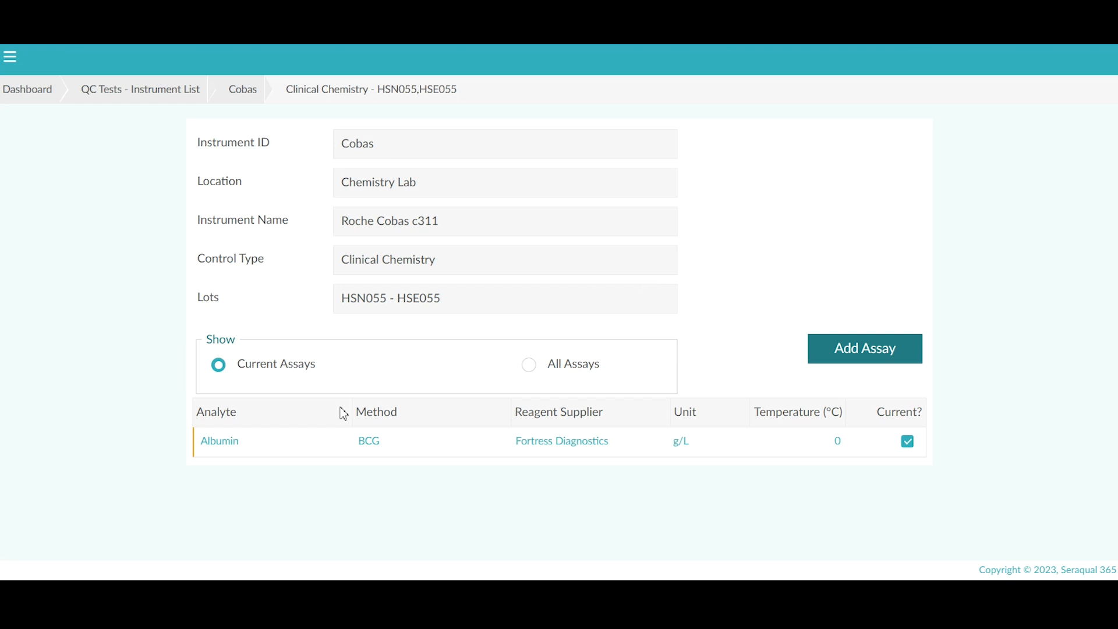
{"action": "left_click", "coordinate": [261, 450]}
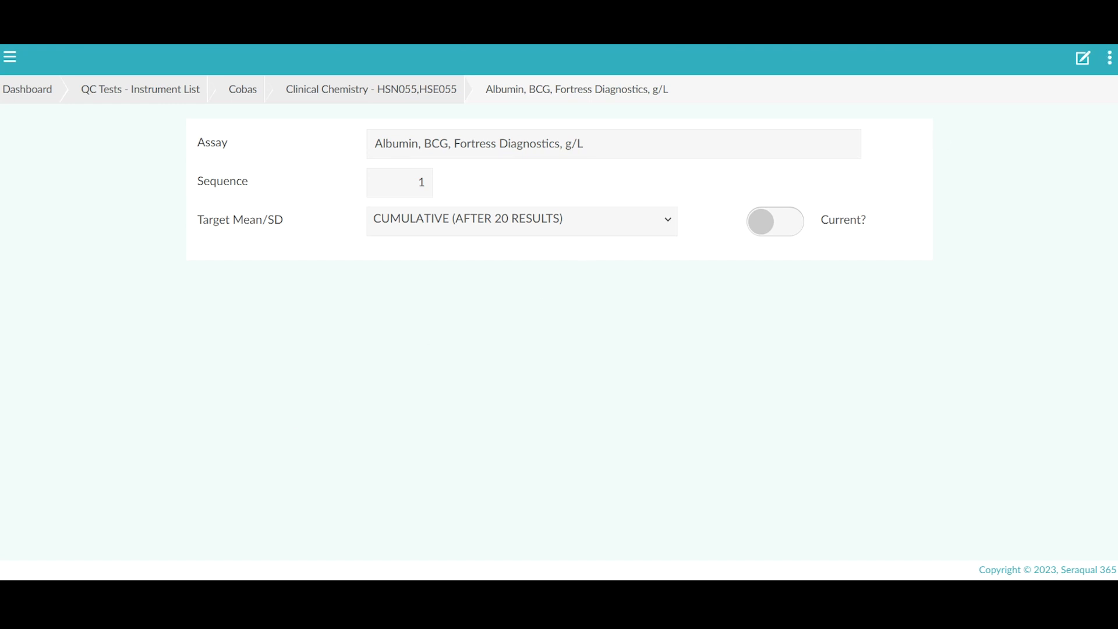
{"action": "left_click", "coordinate": [1084, 61]}
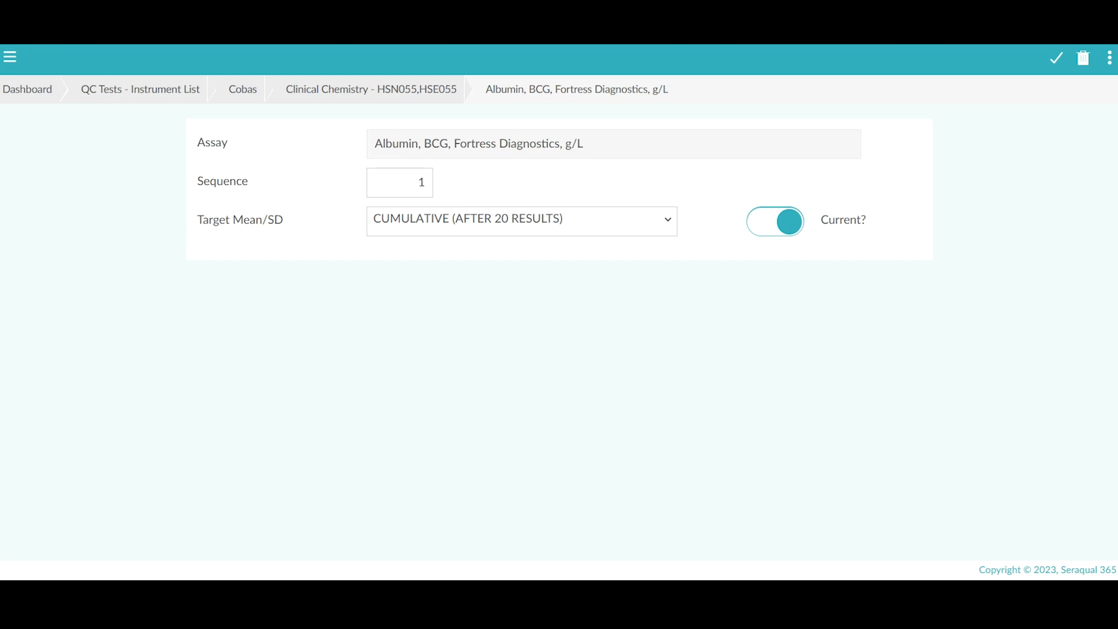
{"action": "left_click", "coordinate": [1059, 60]}
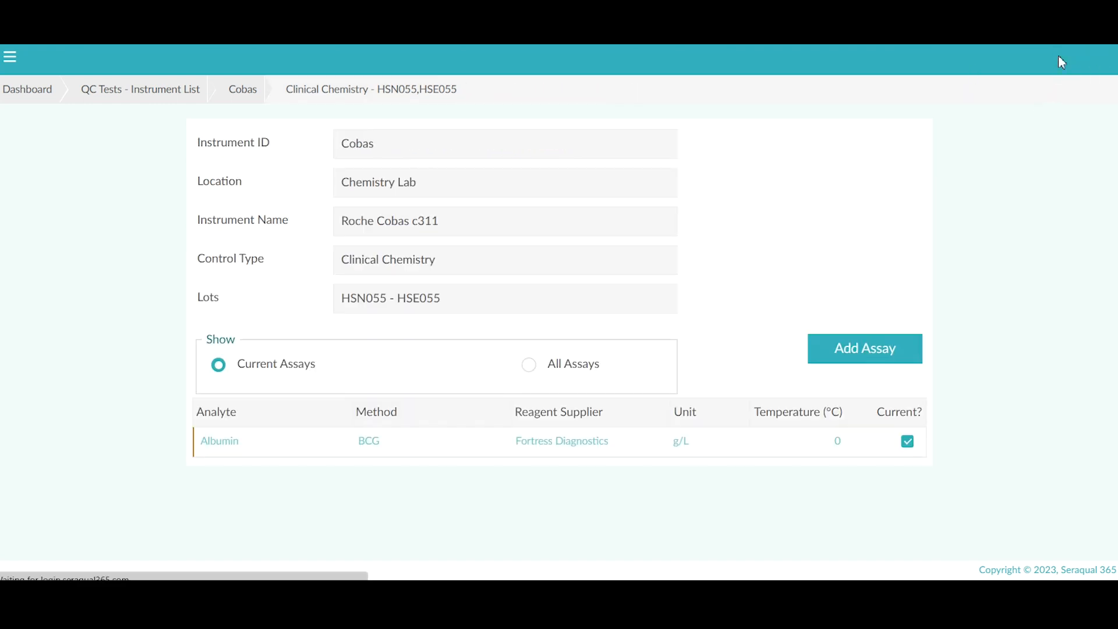